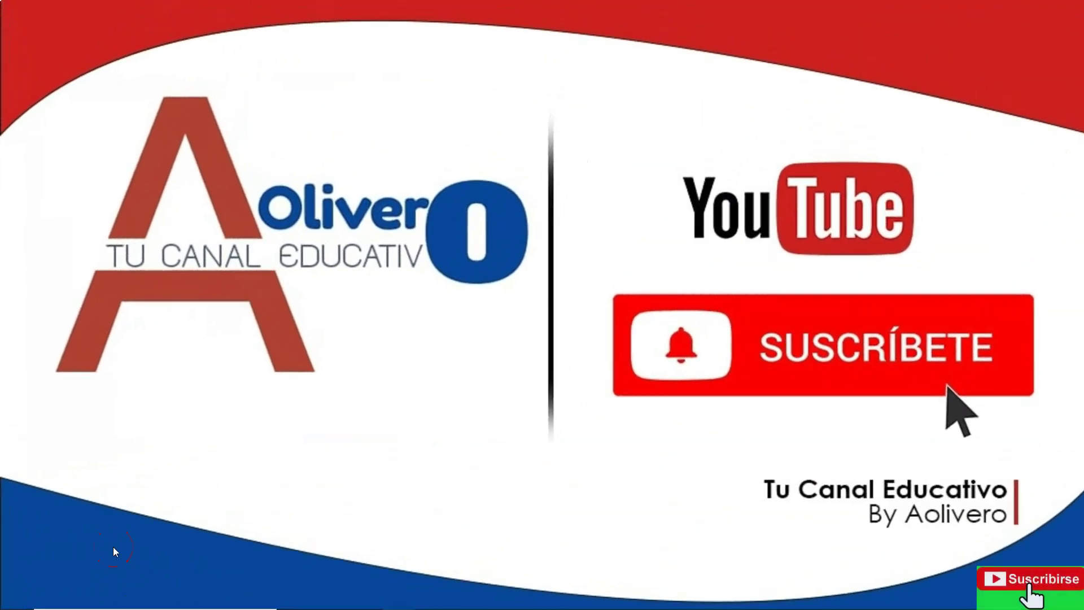
Show the Escritorio folder in File Explorer, where Atajos en Word.docx is listed
click(119, 543)
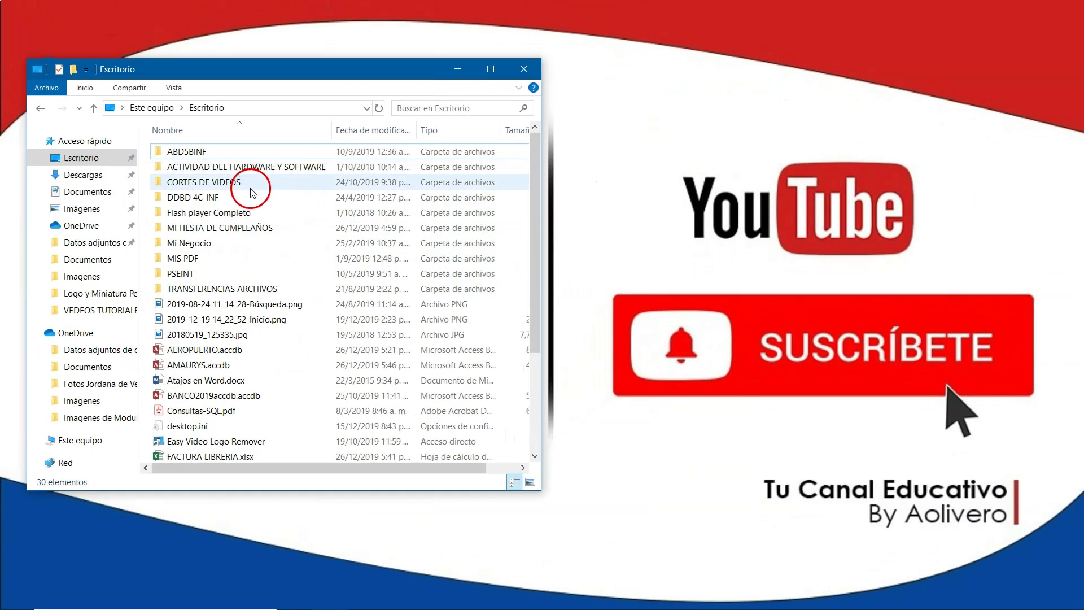
Open Atajos en Word.docx in Word and display its Información page
double_click(206, 381)
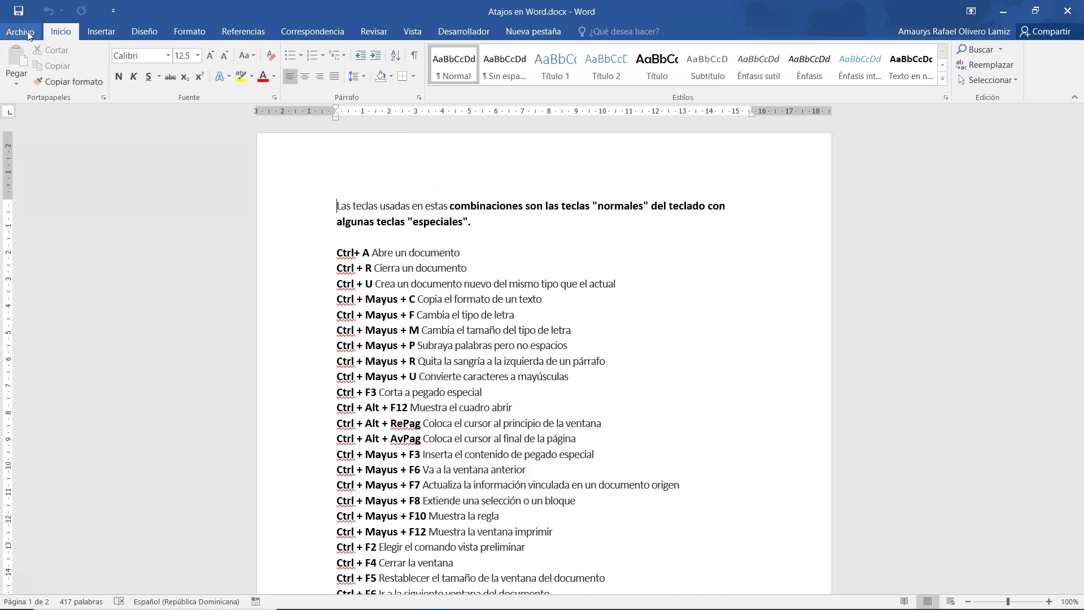
click(22, 32)
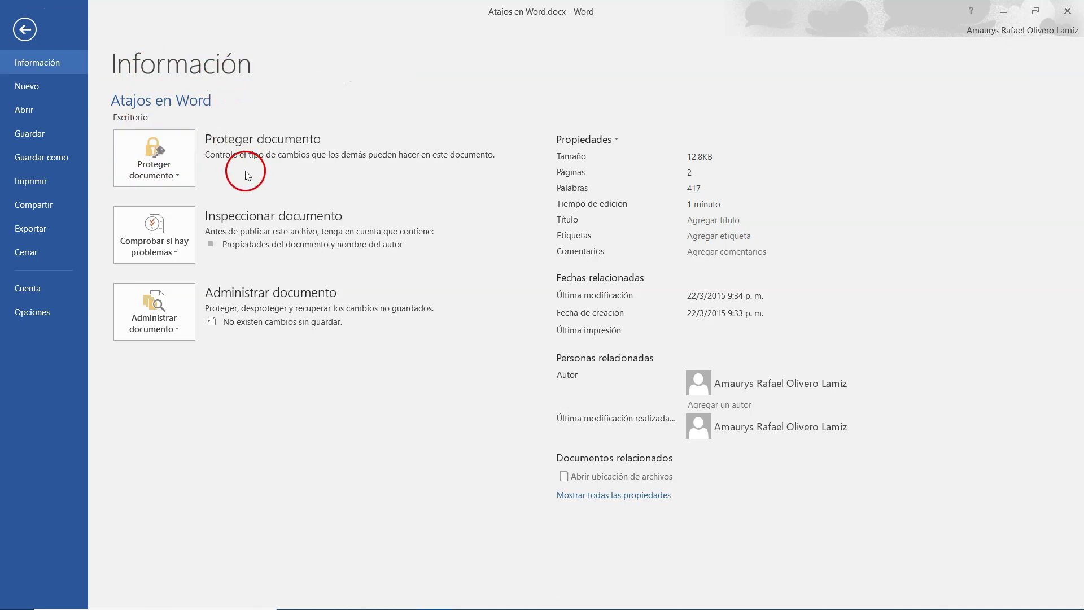
Encrypt the document via Proteger documento > Cifrar con contraseña, entering the password twice
click(180, 171)
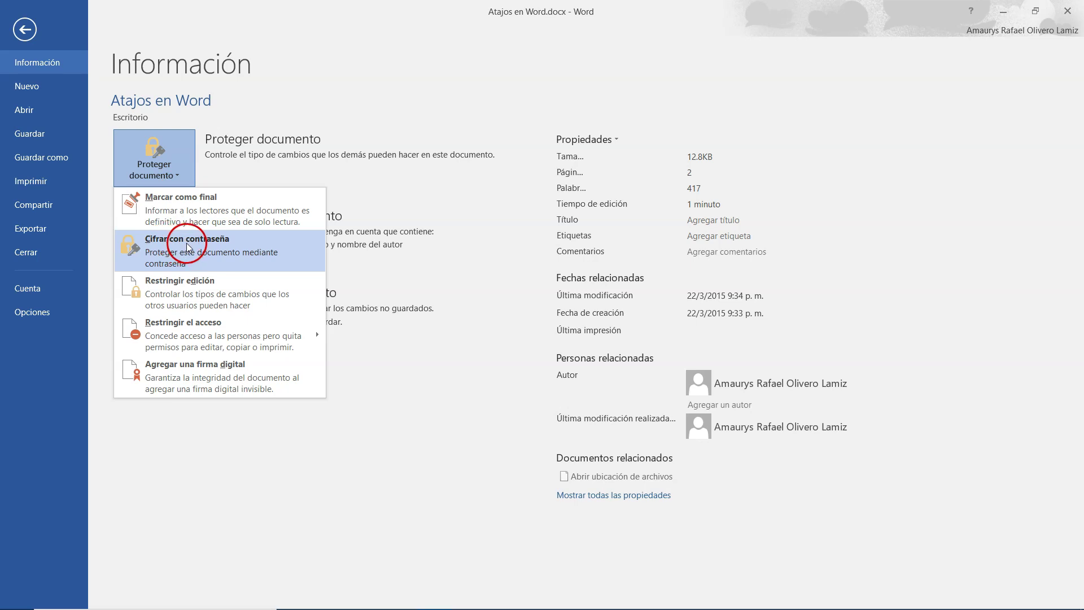
click(168, 244)
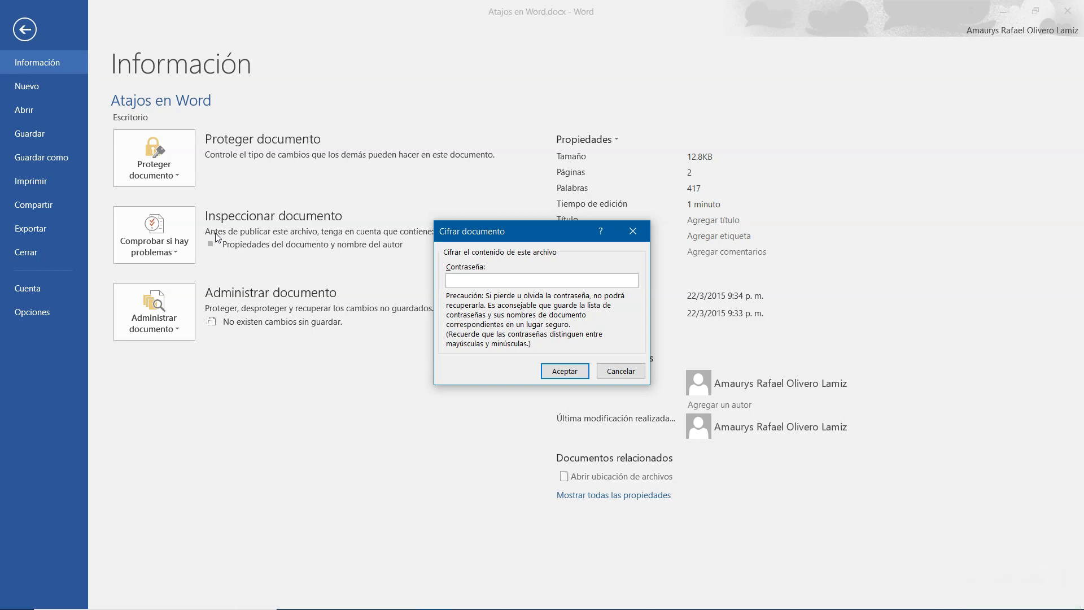
click(468, 281)
click(562, 372)
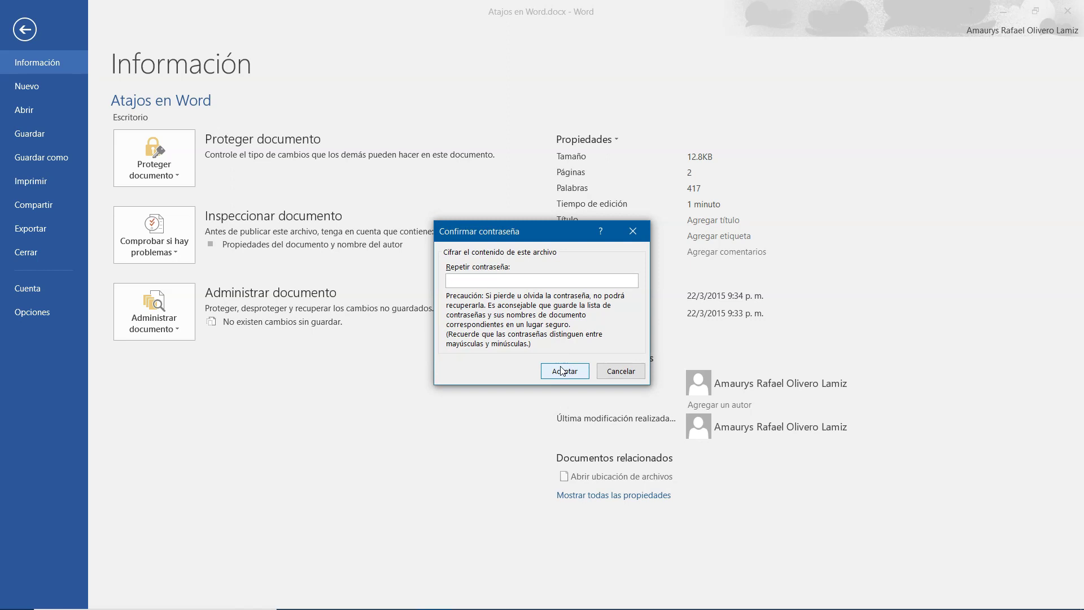
click(562, 371)
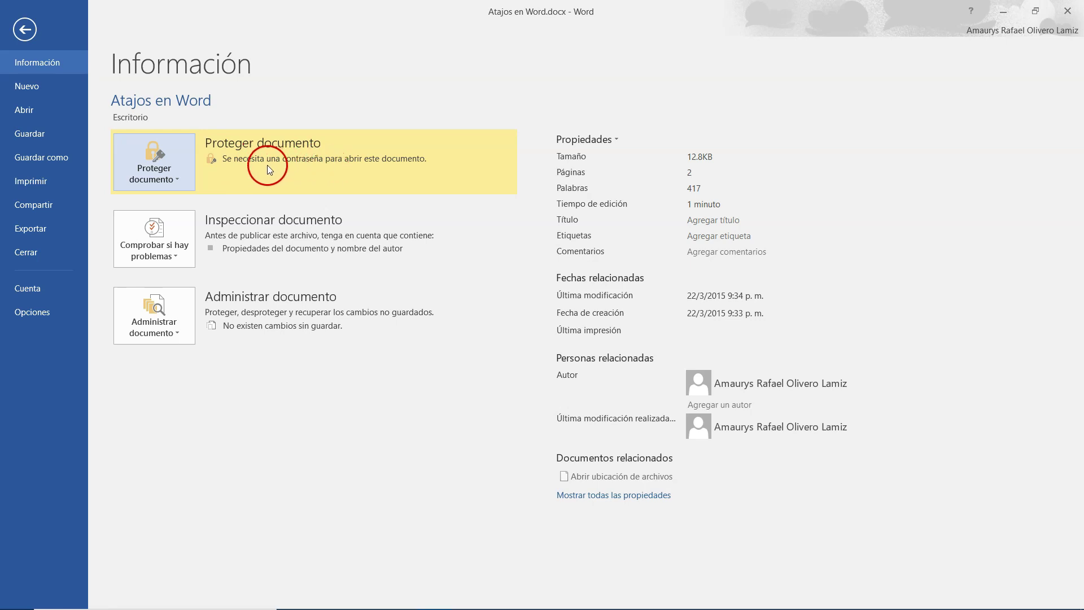
Save the encrypted document when closing, then reopen Atajos en Word.docx
click(1067, 11)
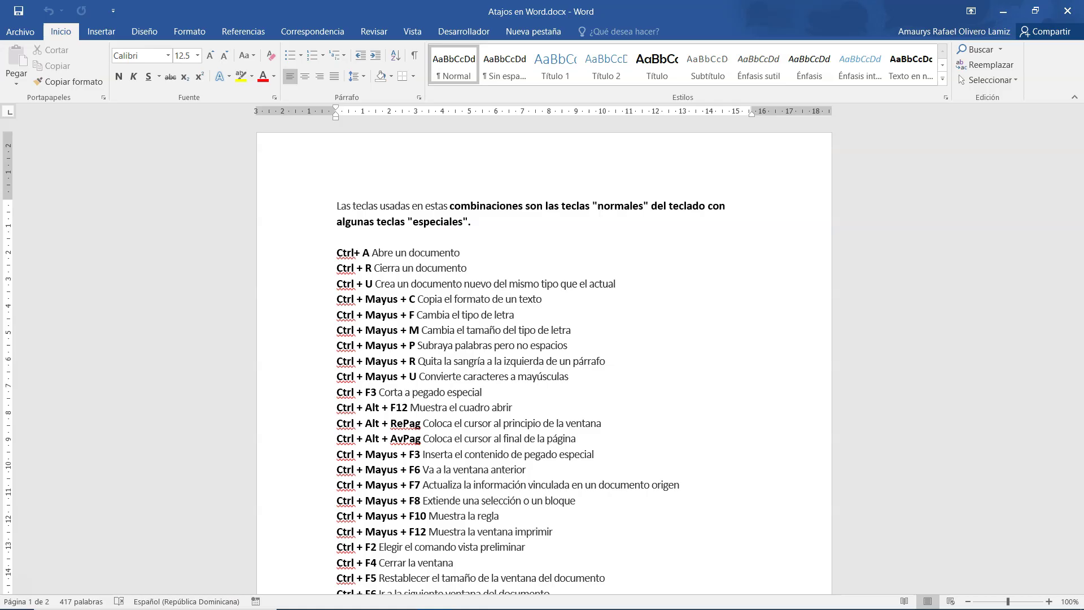
click(478, 340)
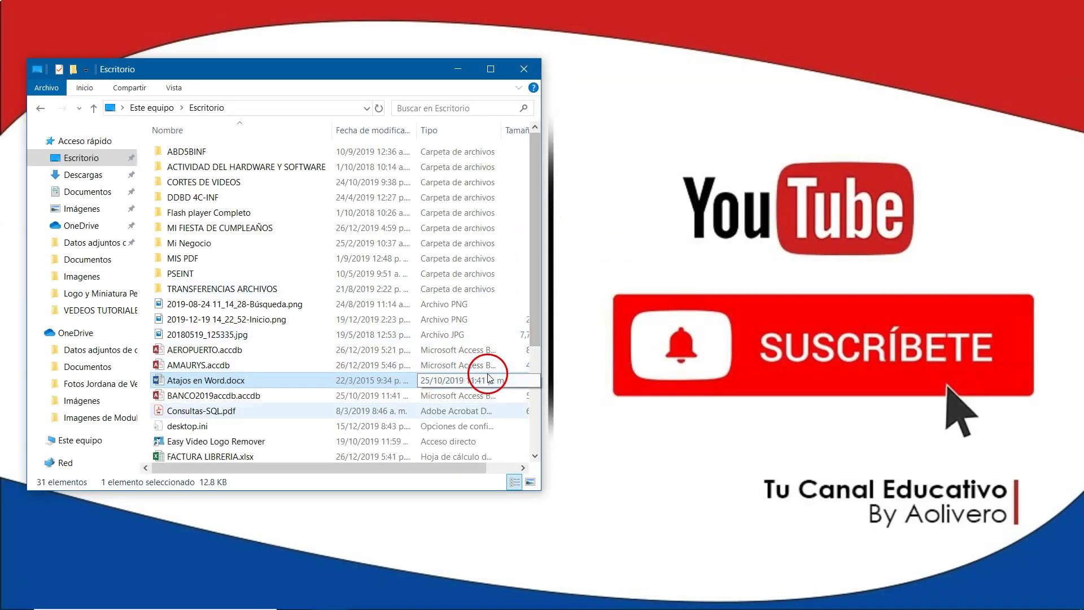
double_click(178, 381)
Enter a wrong password, dismiss the rejection error, and close Word
click(487, 257)
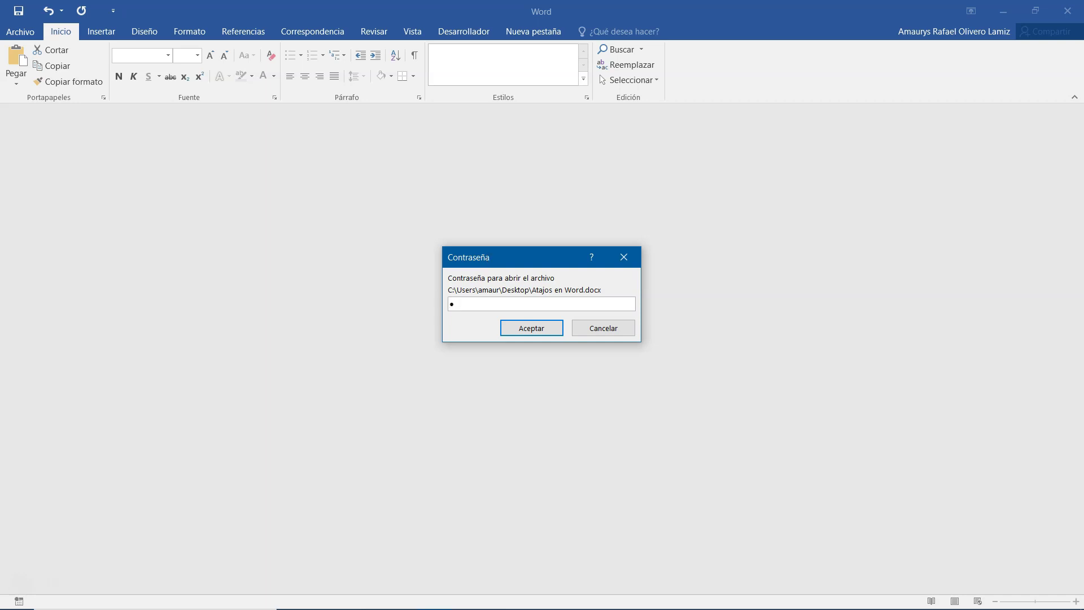
click(512, 330)
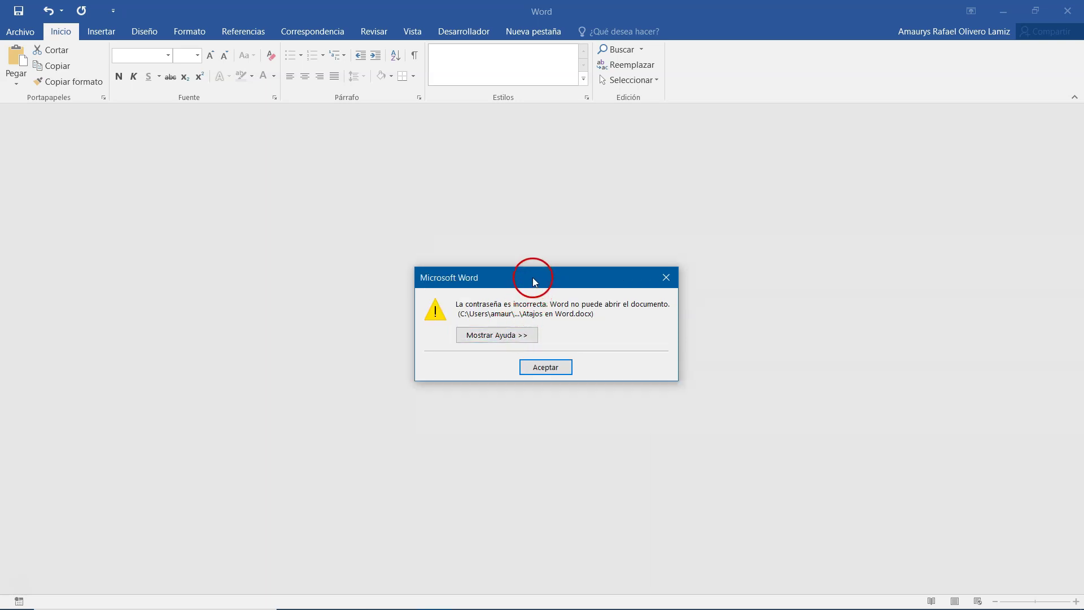
click(547, 366)
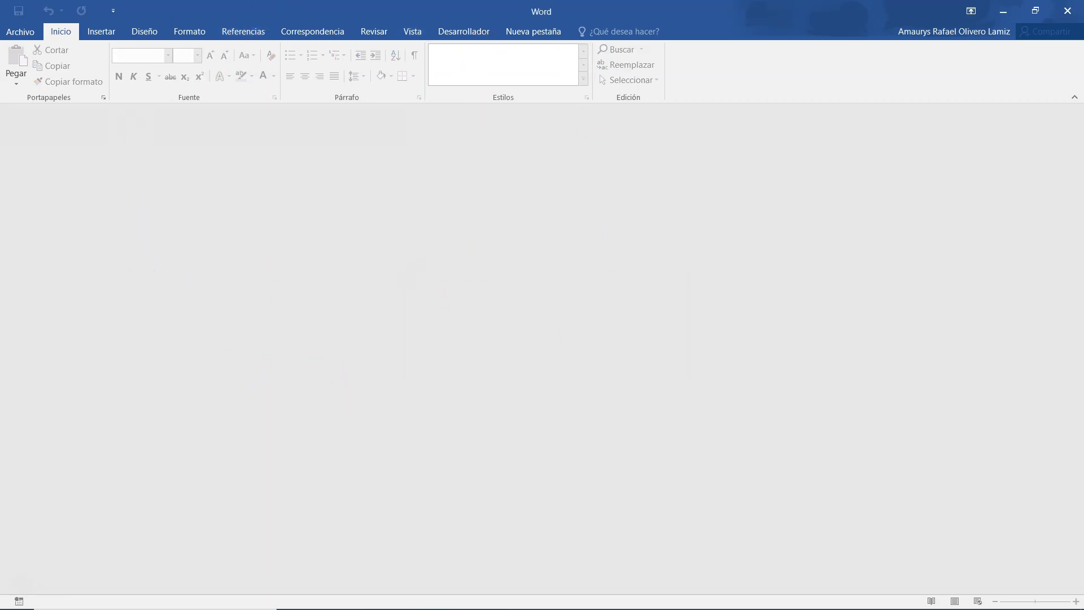
click(314, 24)
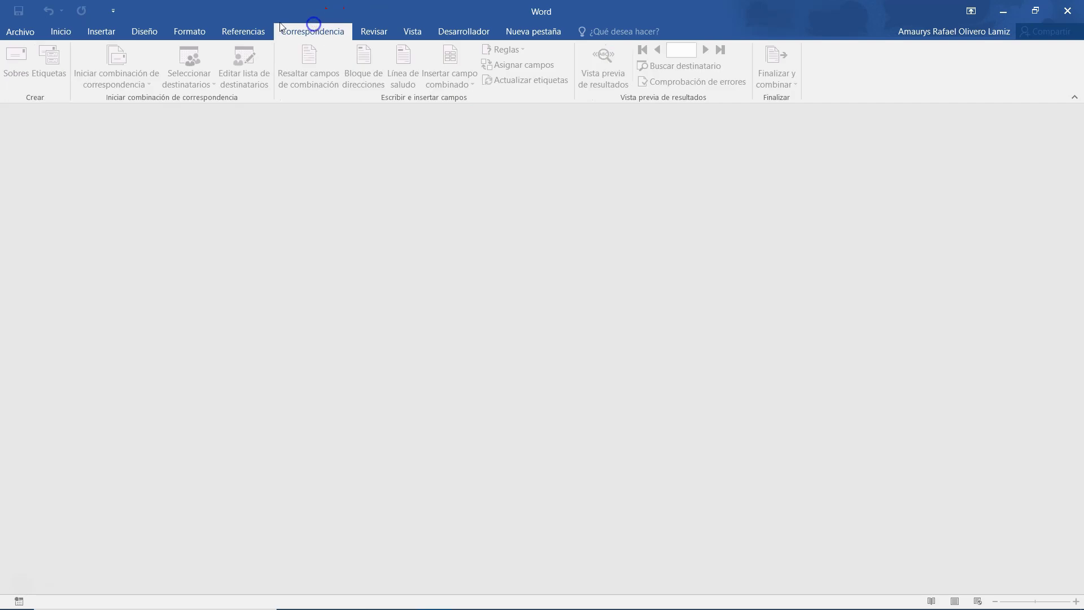
scroll(179, 28, up, 3)
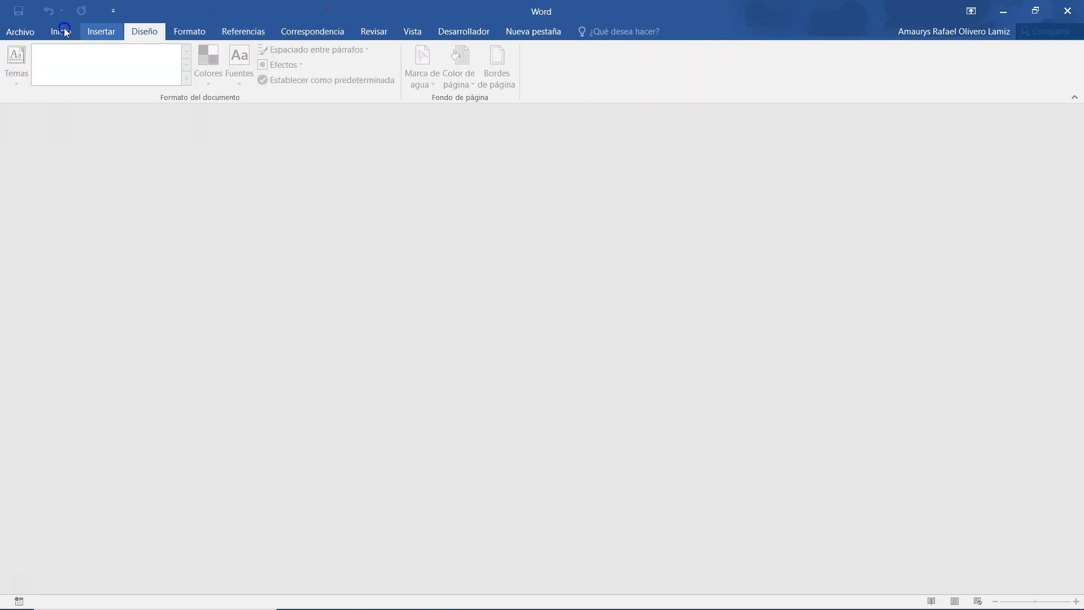
click(100, 32)
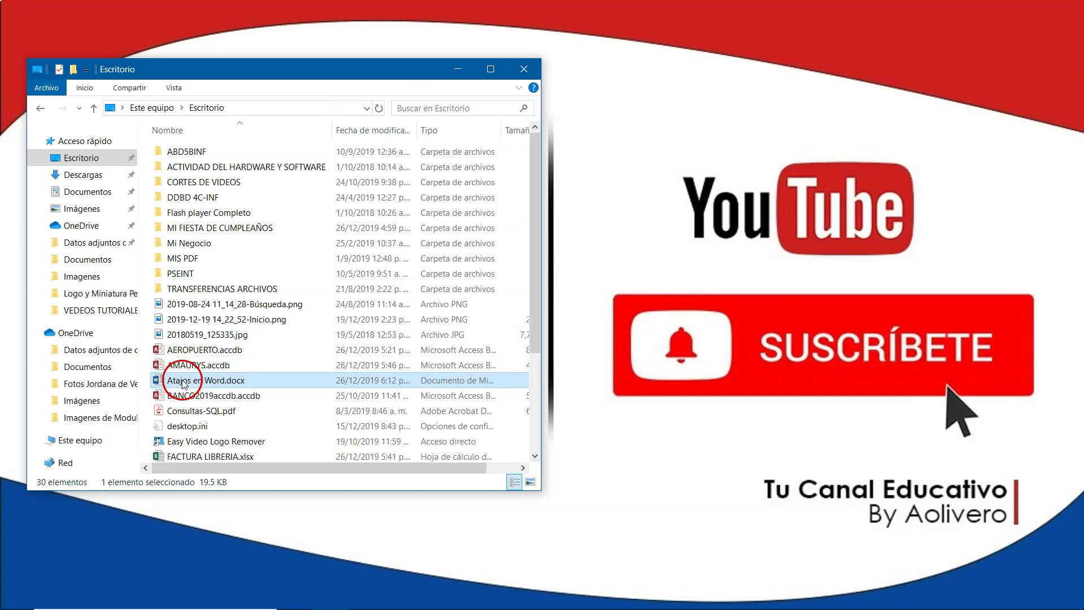
Reopen Atajos en Word.docx by entering its password
double_click(182, 381)
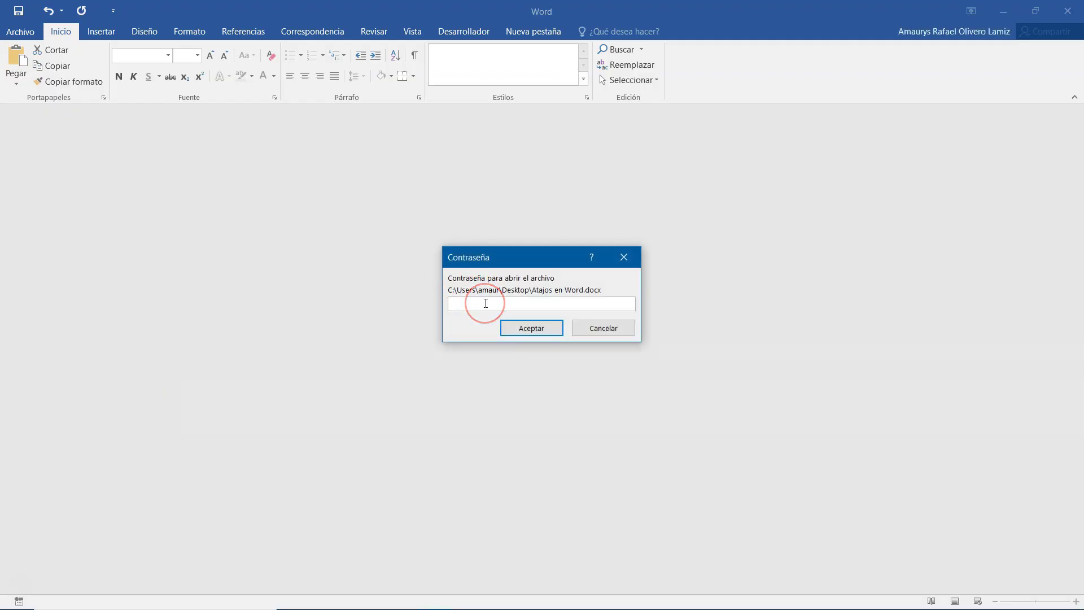
click(531, 328)
Clear the encryption password in Cifrar con contraseña, then close the document
click(22, 35)
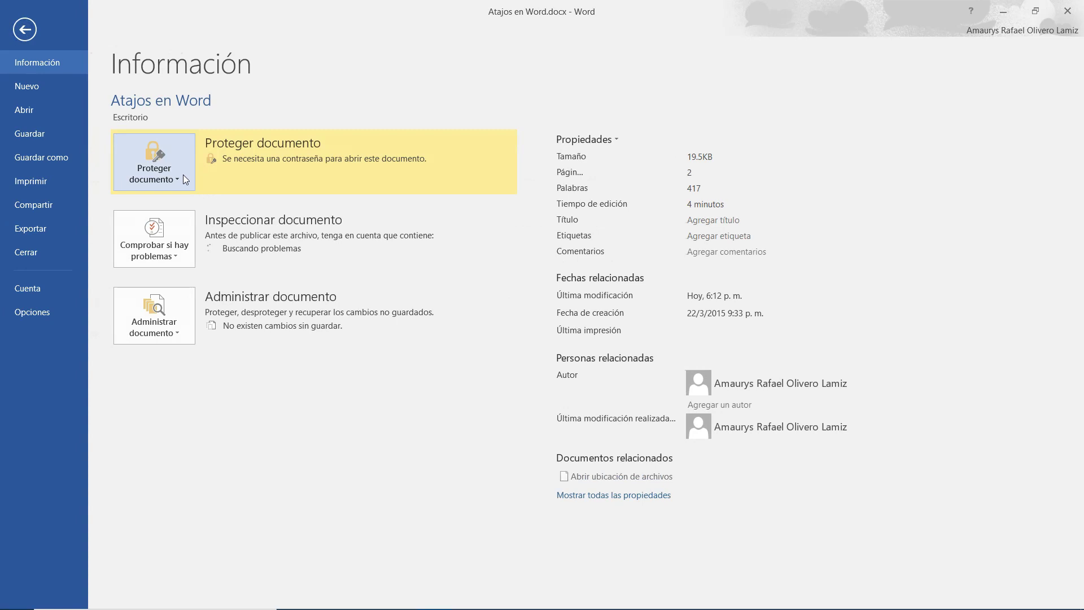
click(183, 175)
click(179, 240)
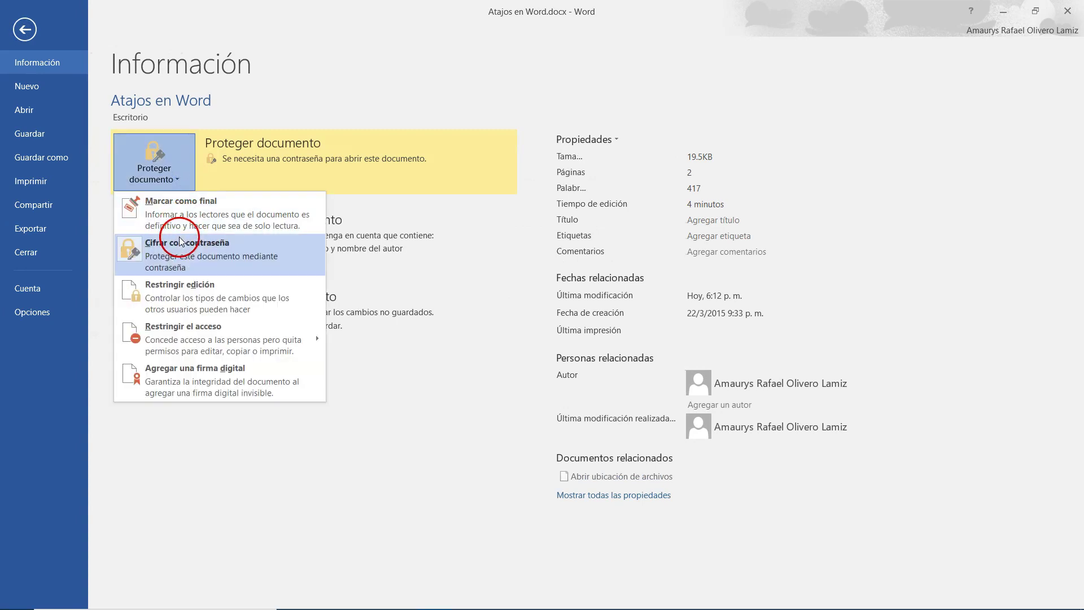
click(460, 277)
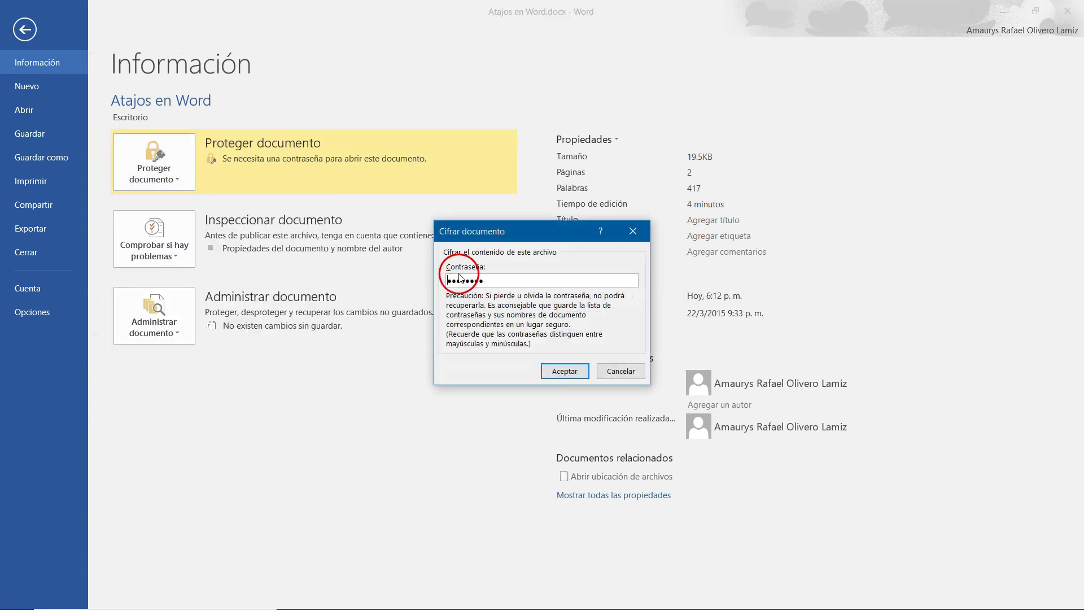
drag(484, 280, 435, 284)
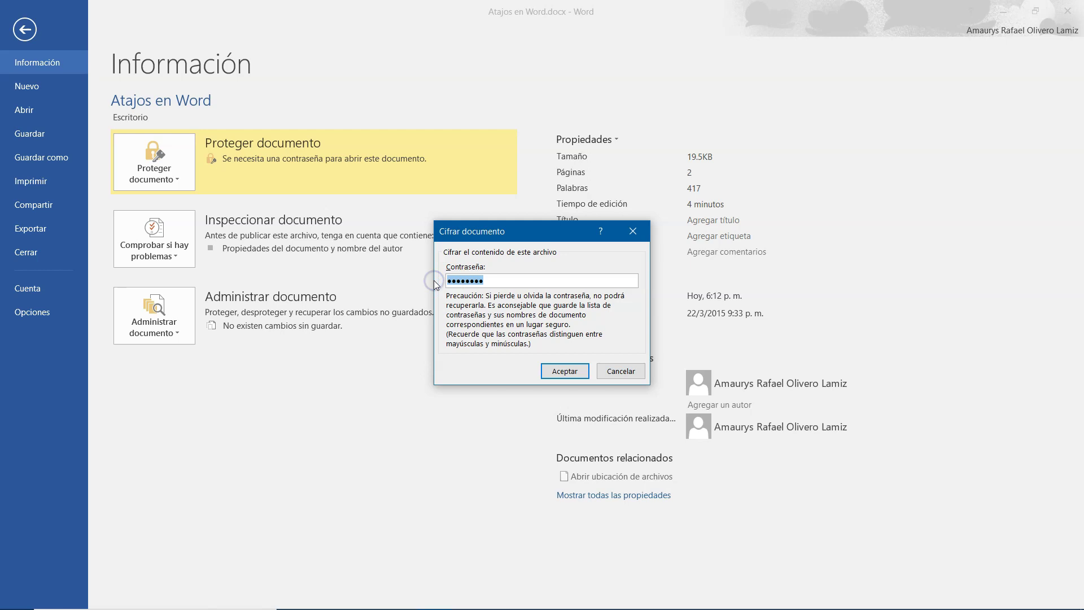
key(BackSpace)
click(438, 281)
click(563, 371)
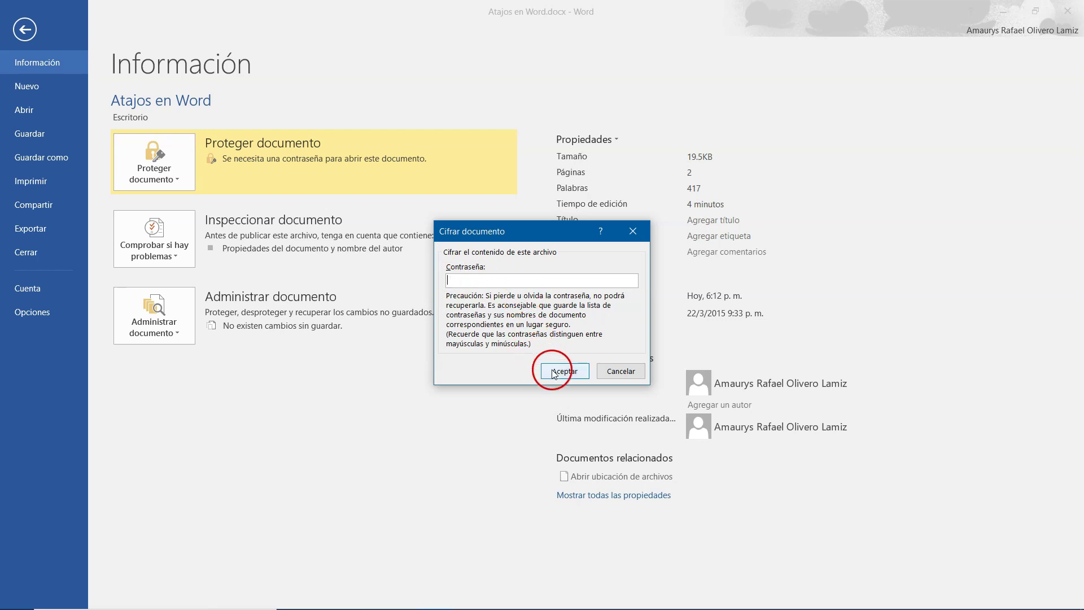
click(1067, 11)
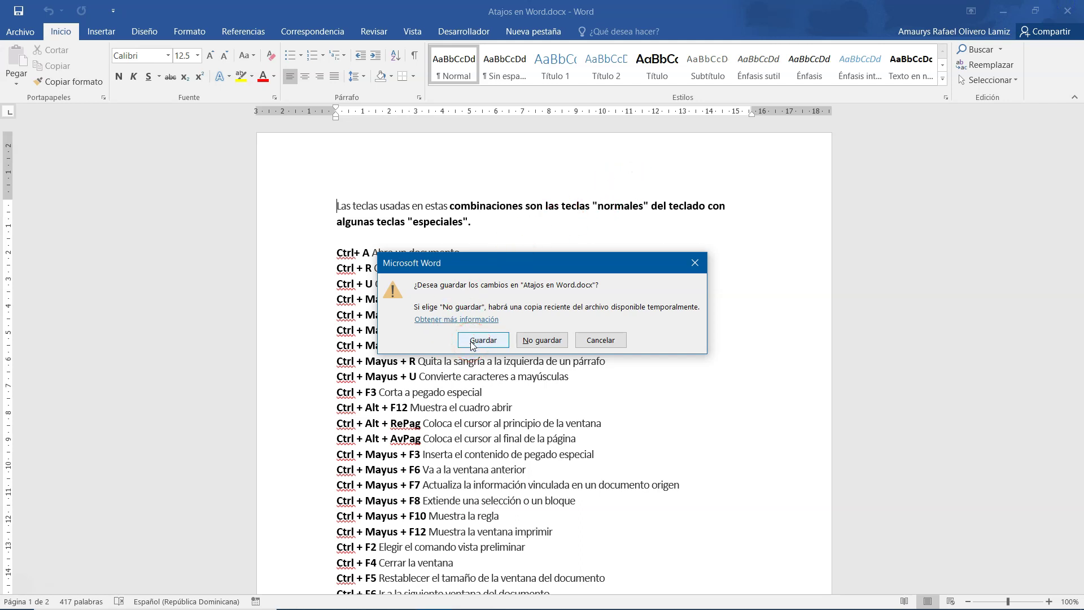
Save the unprotected document, confirm it reopens without a password, then open FACTURA LIBRERIA.xlsx
click(482, 340)
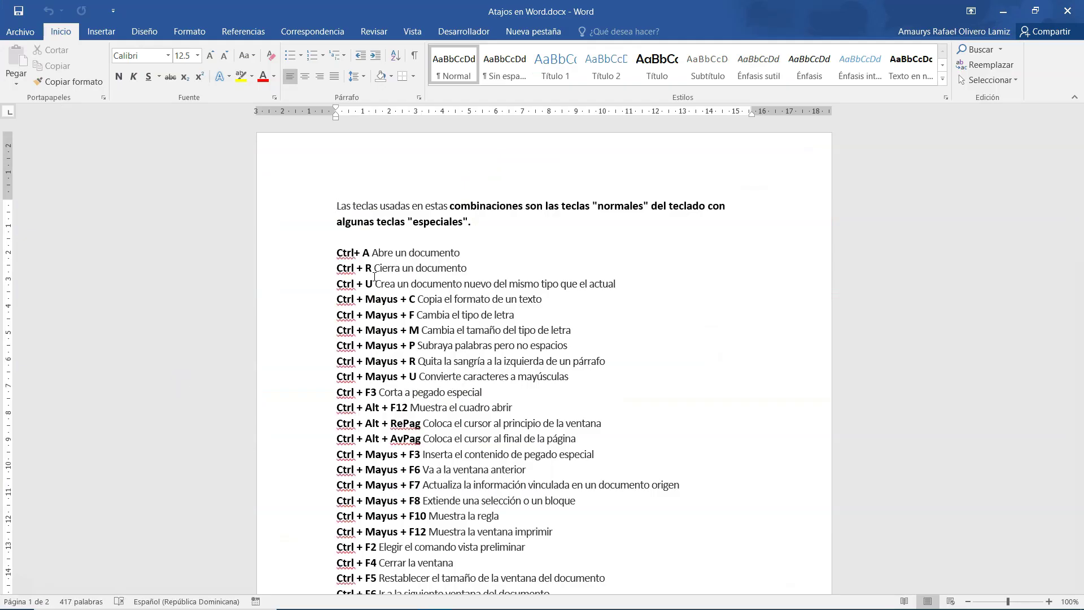
click(435, 277)
click(703, 158)
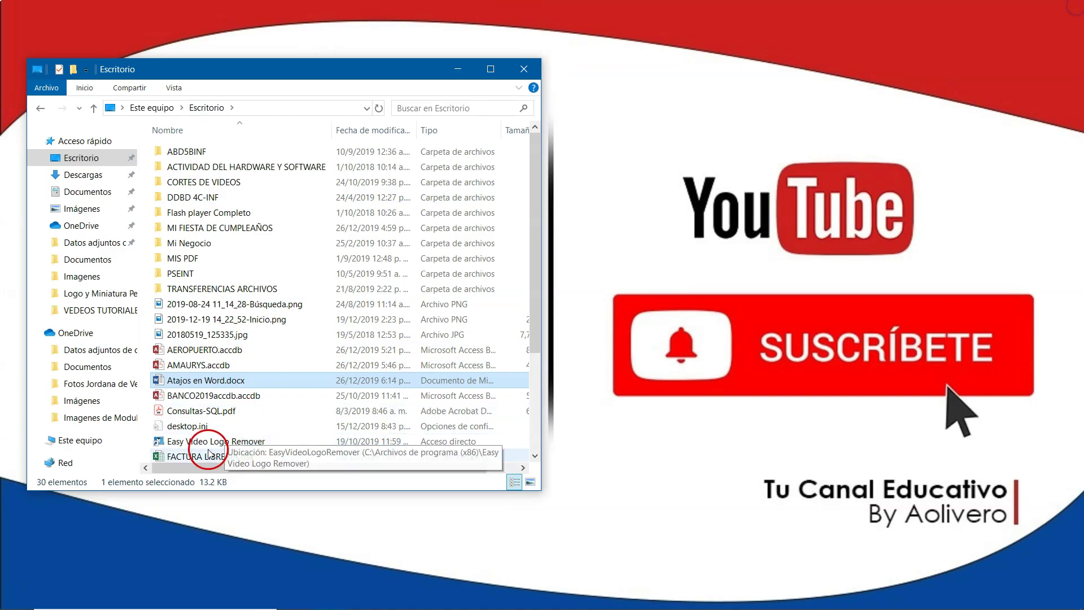
double_click(208, 453)
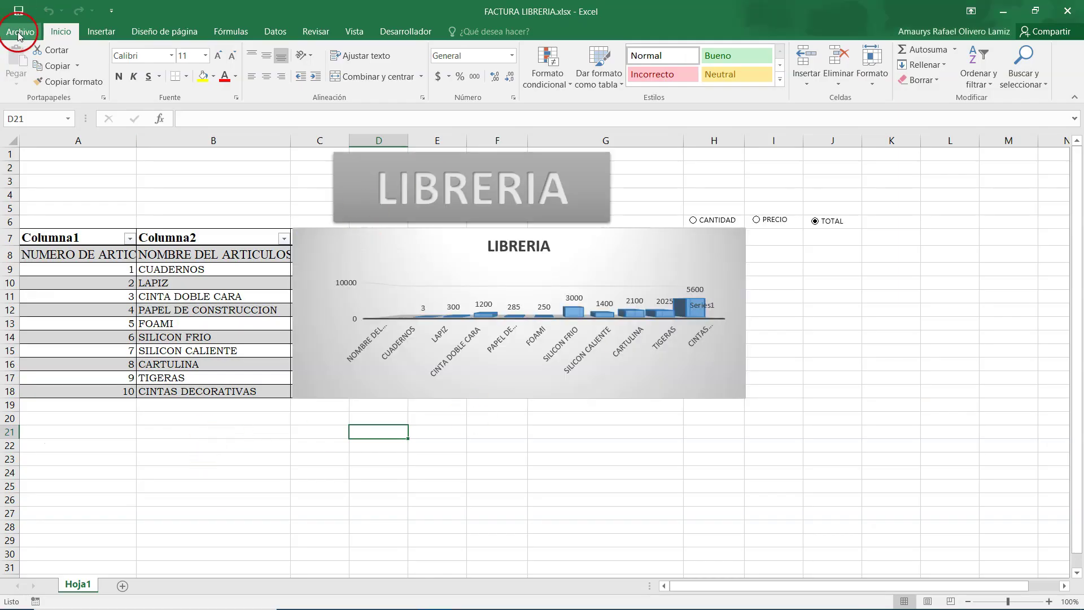
Bring up the workbook's Cifrar con contraseña dialog and dismiss it without setting a password
click(19, 34)
click(163, 171)
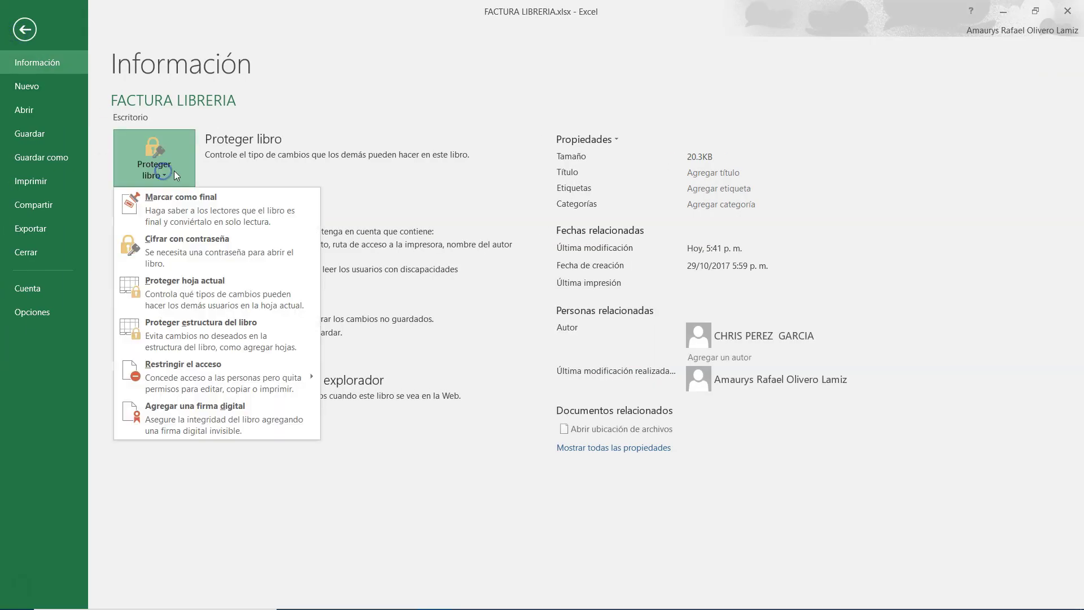
click(170, 247)
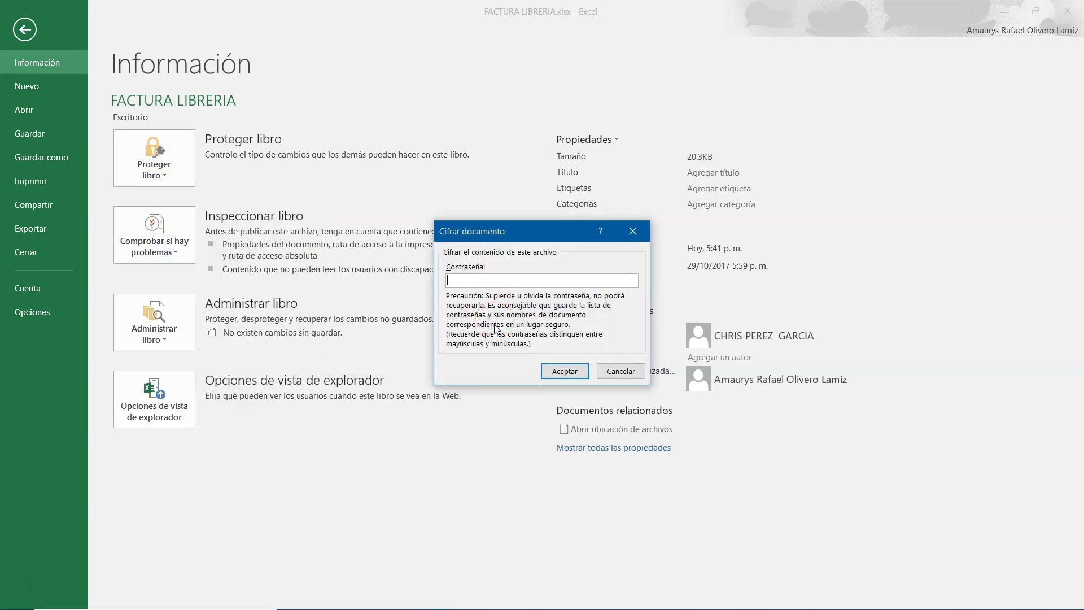
click(620, 371)
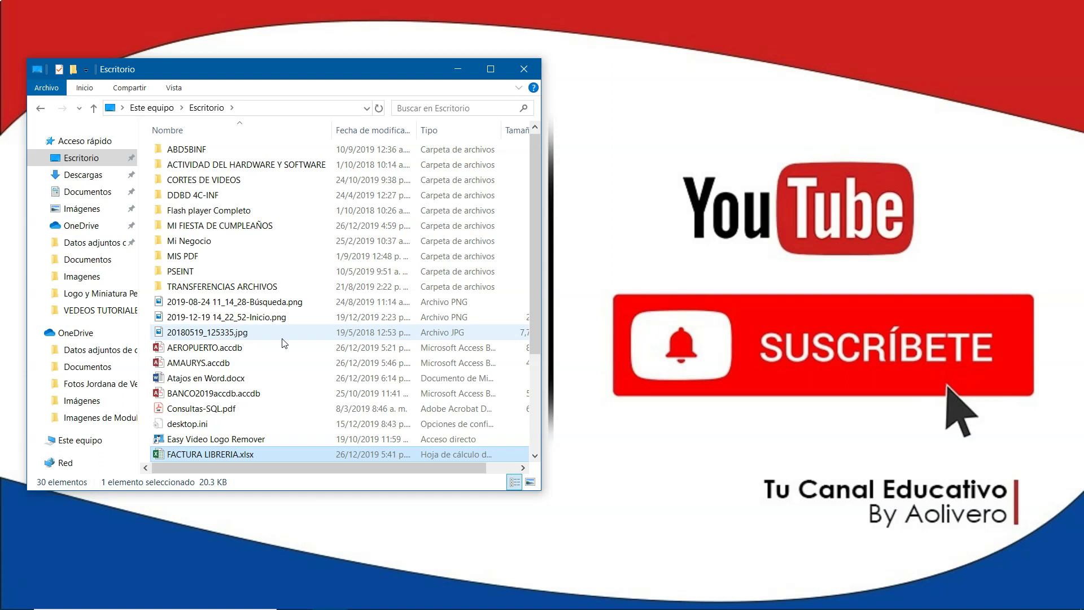
Open AMAURYS.accdb from the Escritorio folder in Access
click(276, 342)
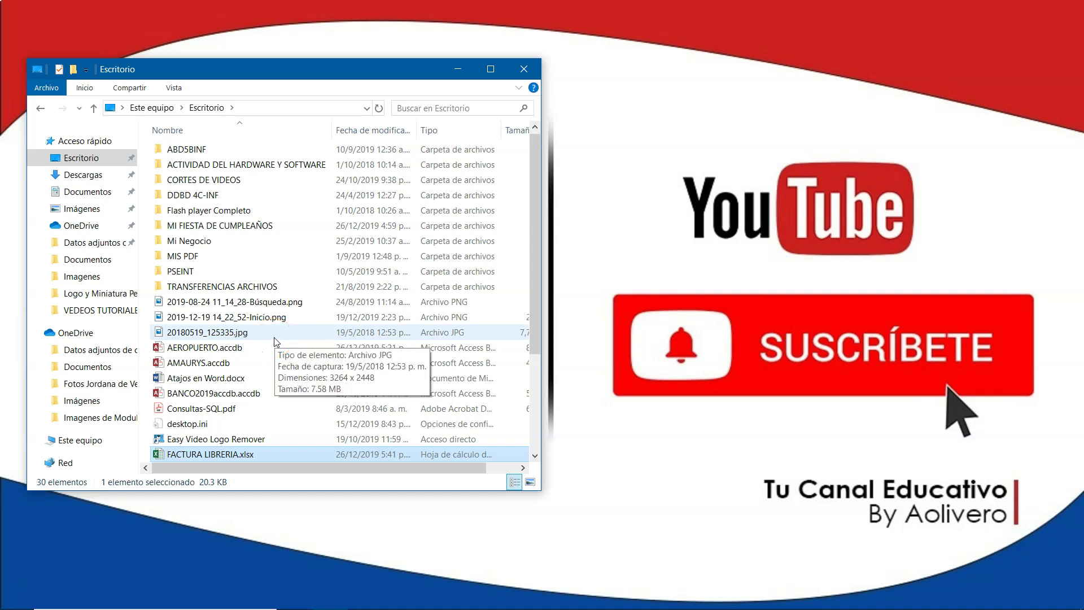
double_click(185, 367)
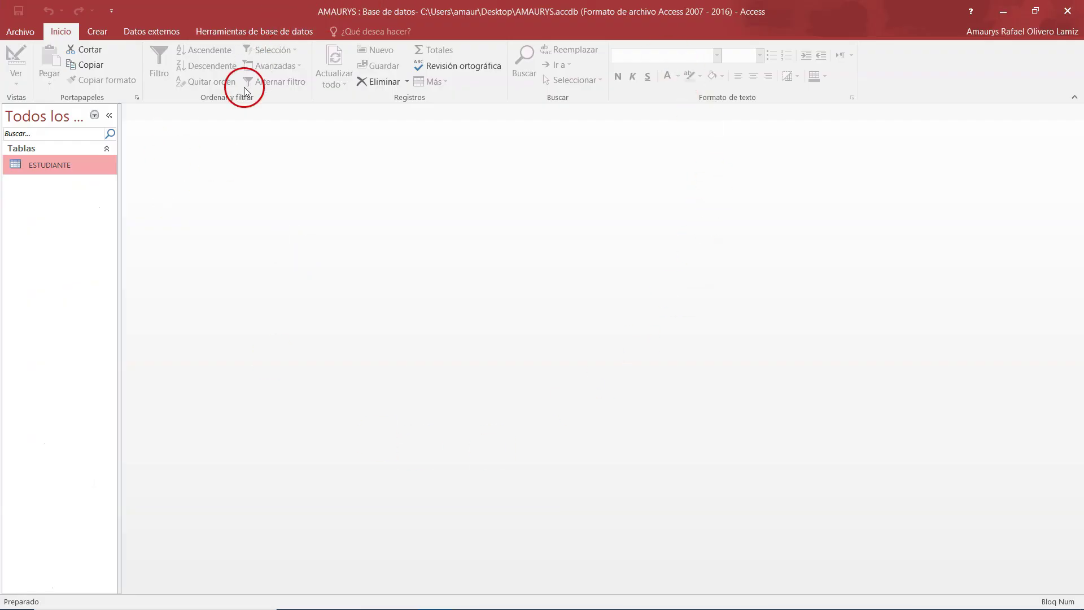
Try Cifrar con contraseña on AMAURYS.accdb and acknowledge the exclusive-mode notice
click(31, 34)
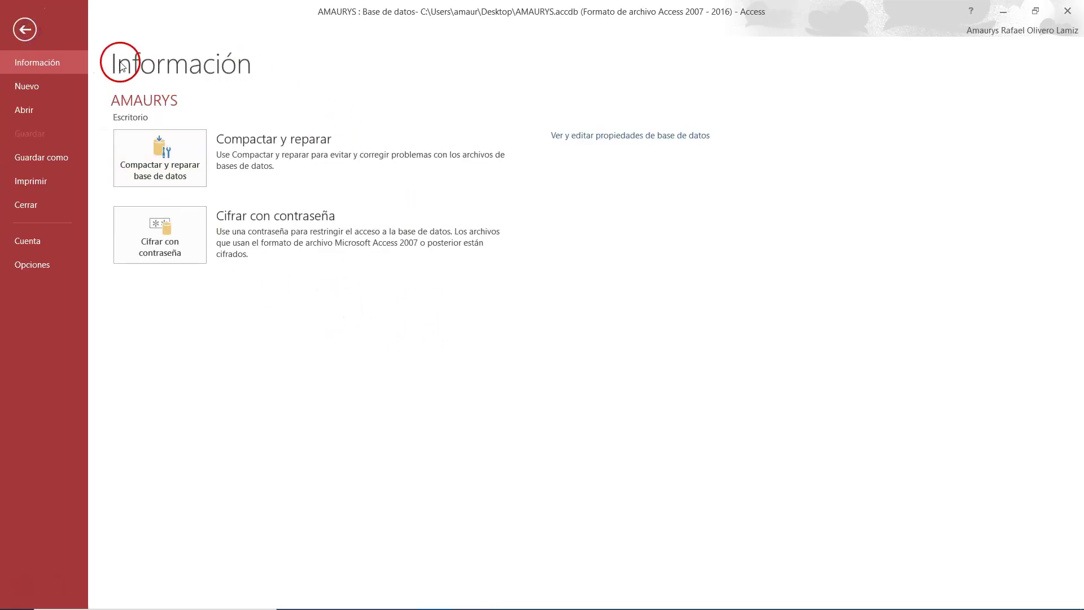
click(170, 246)
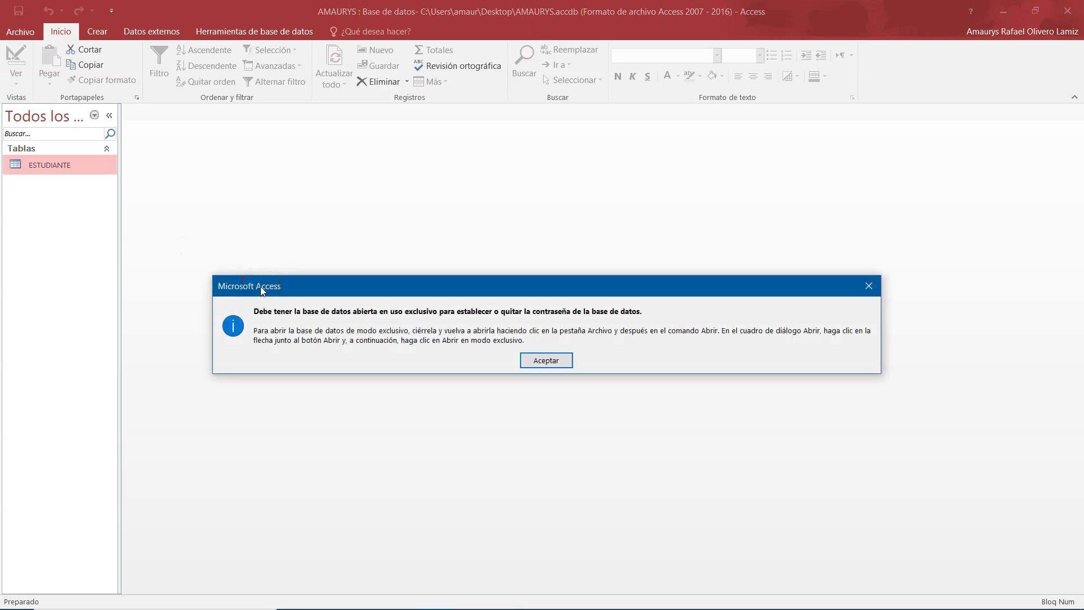
click(297, 260)
click(534, 360)
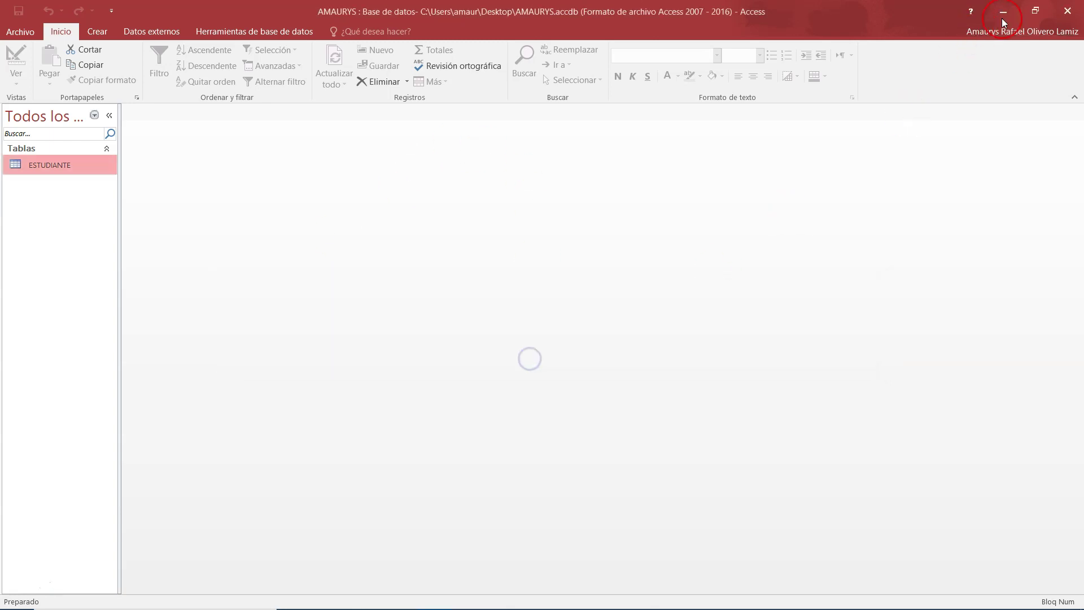
Close Access and relaunch Access 2016 from the Start menu
click(1065, 9)
key(super)
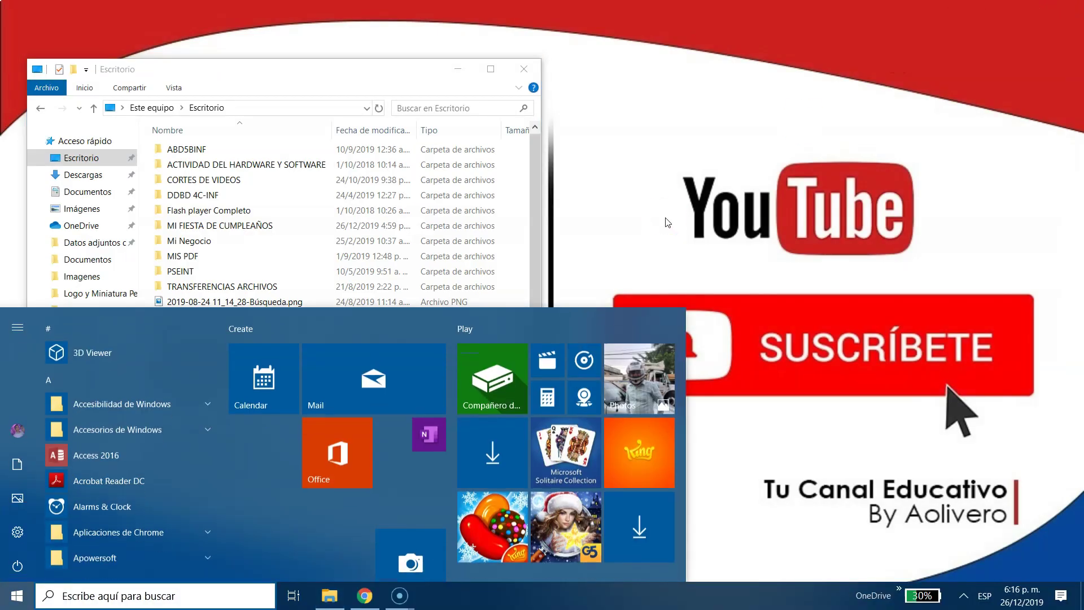
text(a)
click(461, 327)
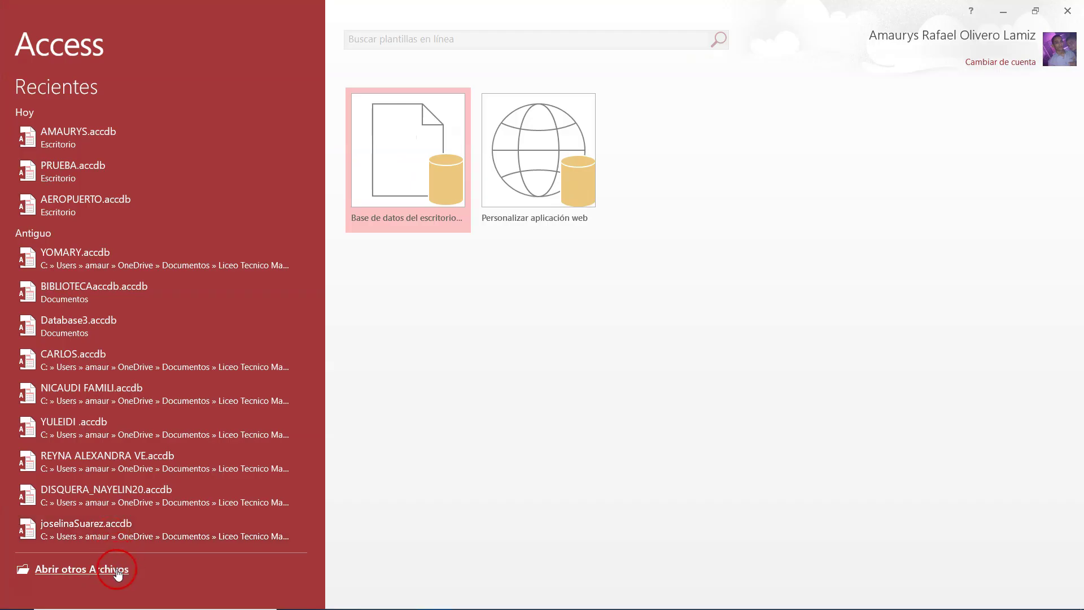
Browse to Escritorio and open AMAURYS.accdb with Abrir en modo exclusivo
click(108, 571)
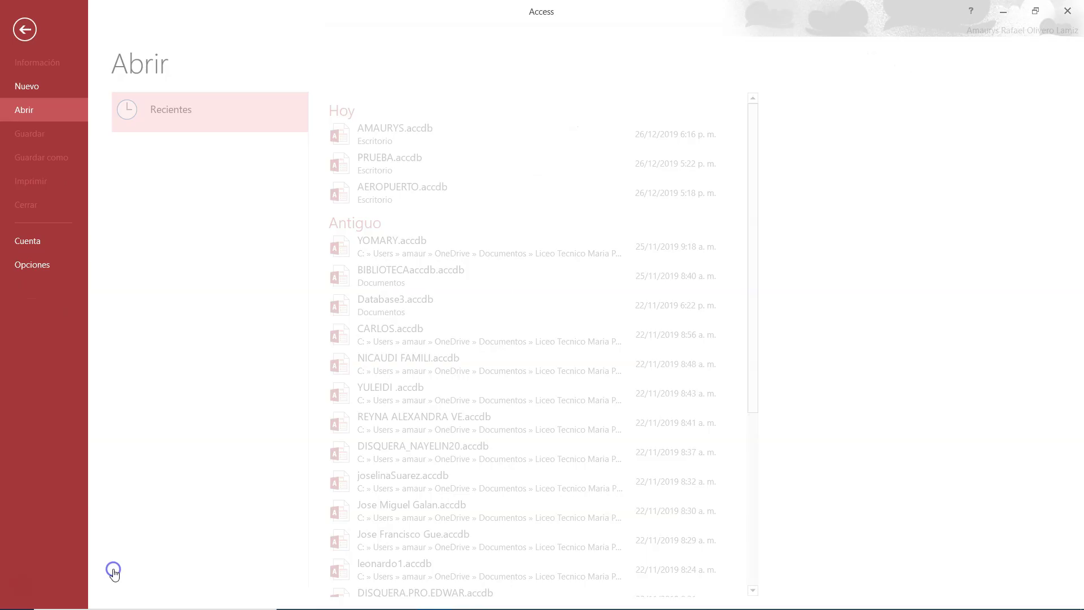
click(162, 274)
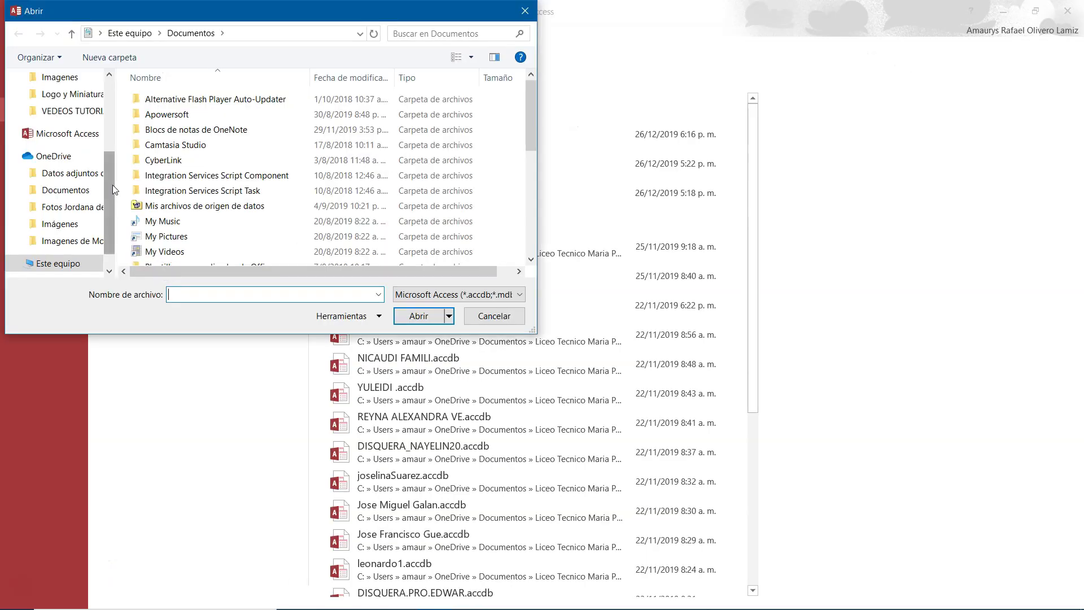
click(84, 106)
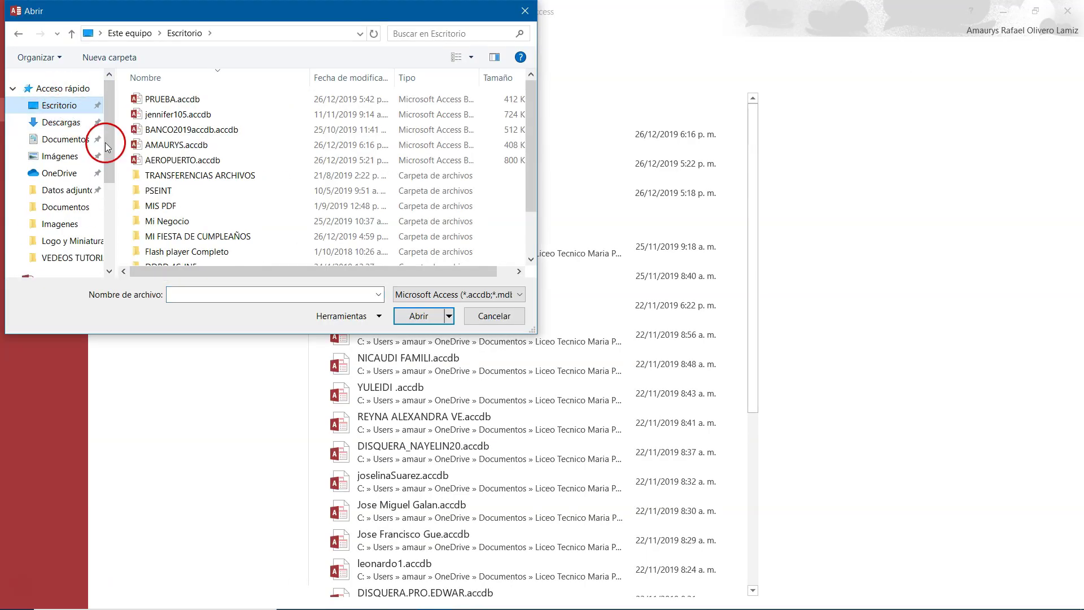
click(170, 145)
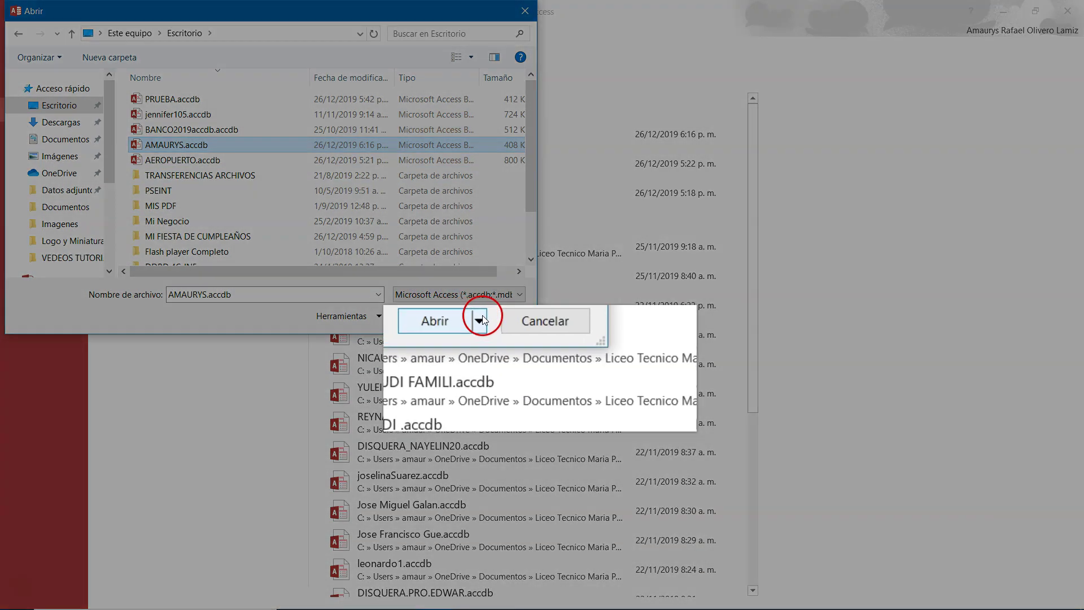
click(480, 319)
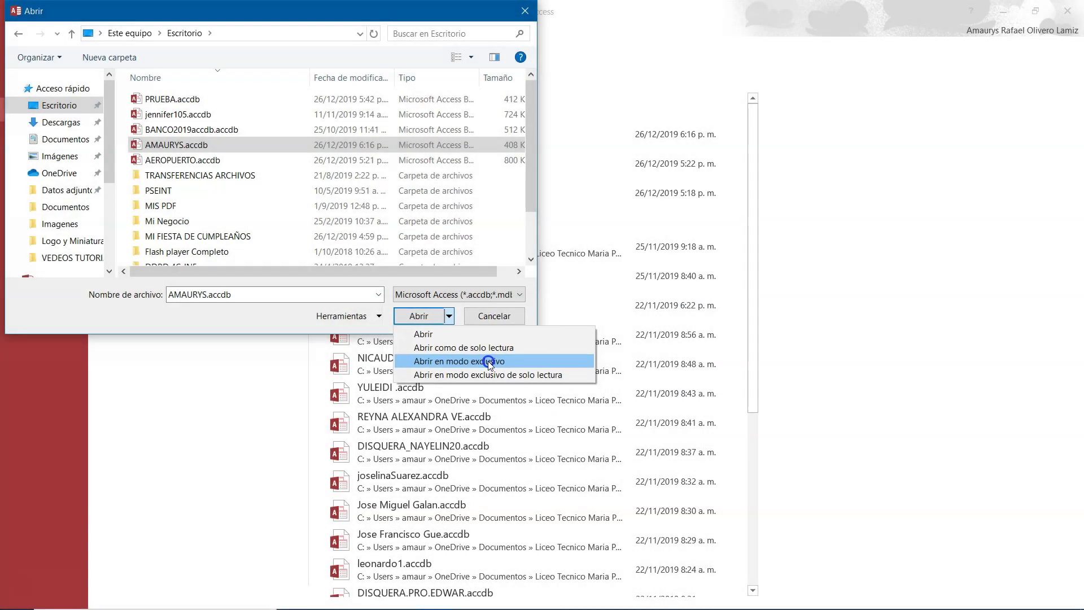
click(592, 416)
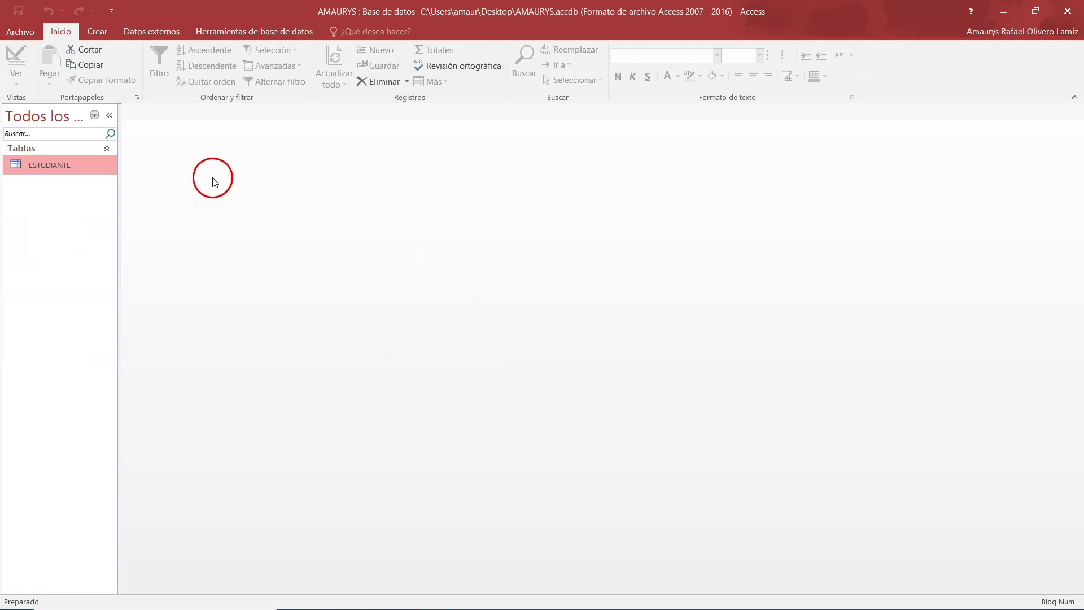
Encrypt AMAURYS.accdb with a database password, entering and confirming it, then dismiss the warning
click(20, 32)
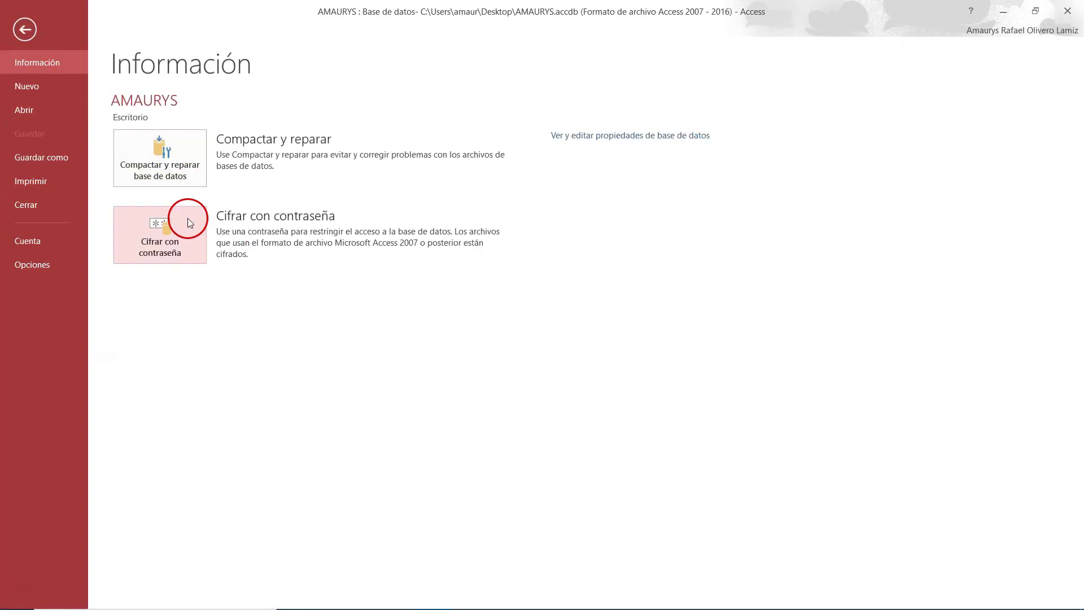
click(177, 244)
click(416, 269)
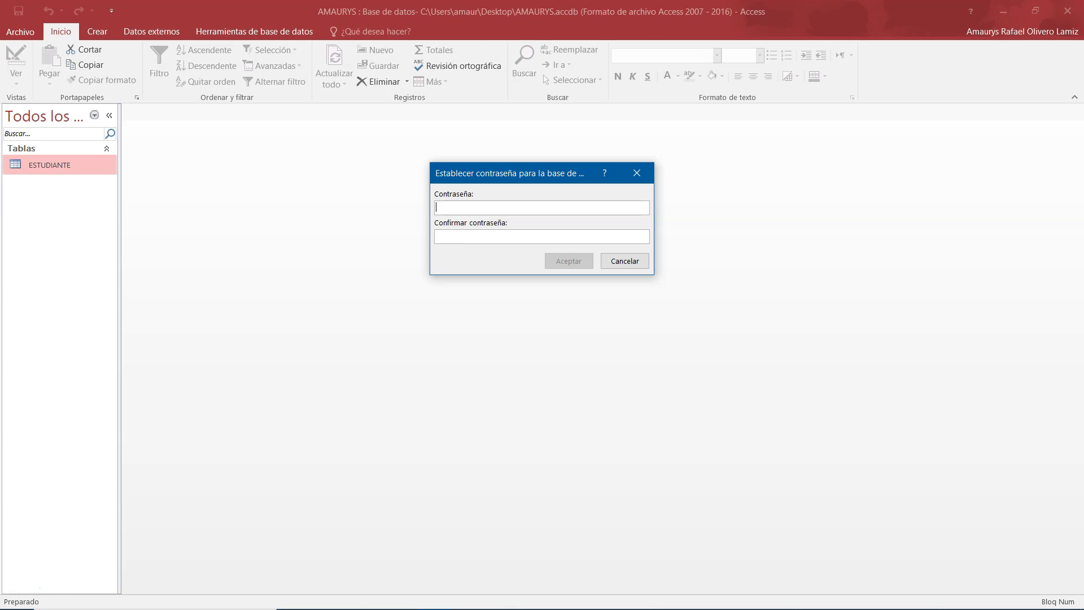
key(Caps_Lock)
text(********)
key(Caps_Lock)
key(Tab)
key(Caps_Lock)
text(********)
key(Caps_Lock)
click(568, 261)
click(540, 351)
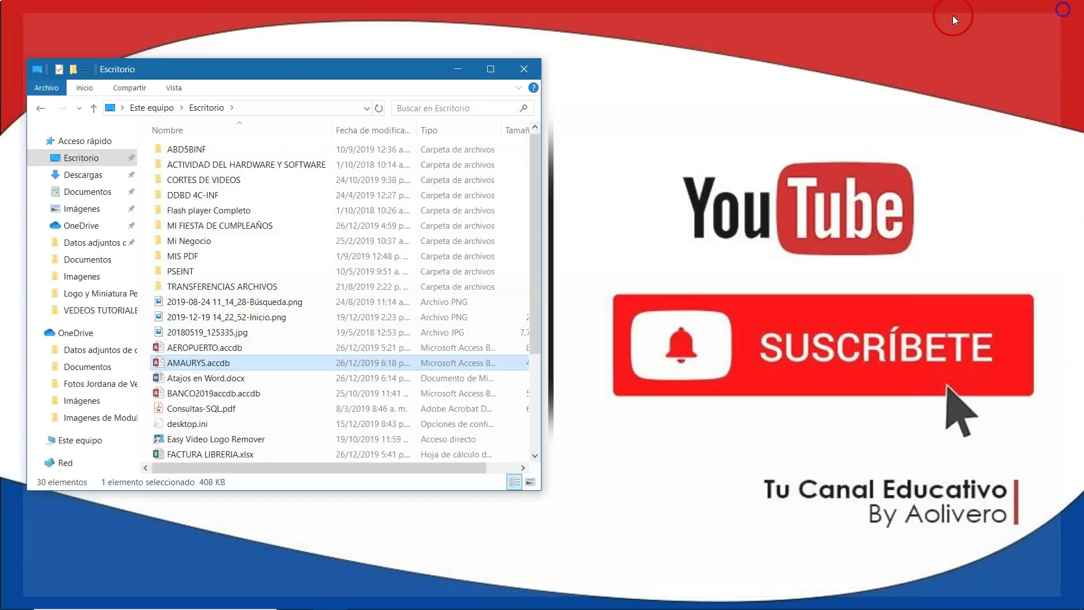
Open AMAURYS.accdb from the Desktop and submit a password, which Access rejects as invalid
double_click(183, 363)
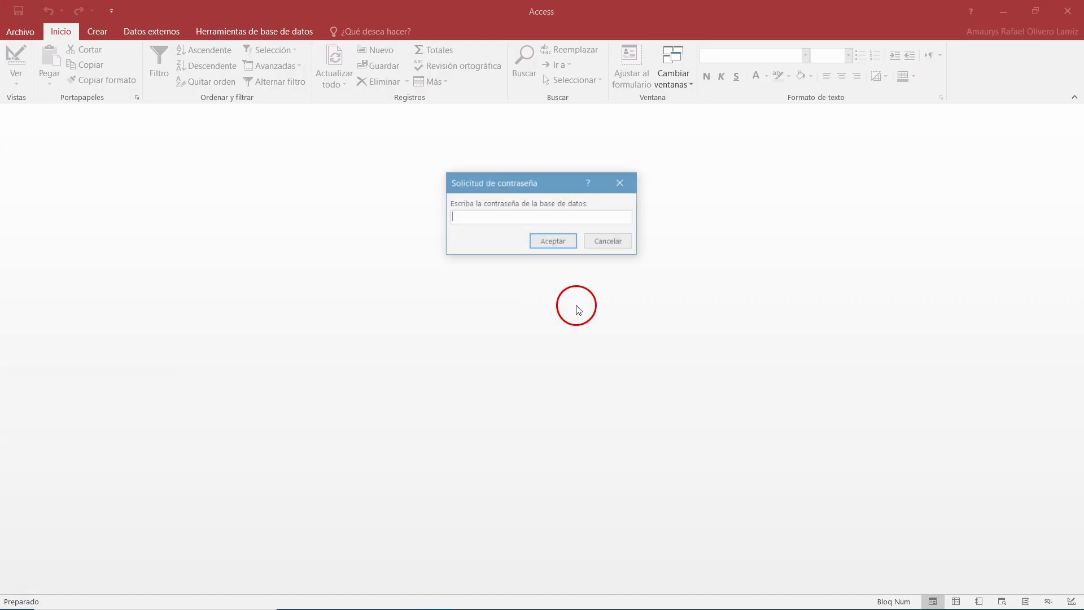
key(Caps_Lock)
text(*)
key(Caps_Lock)
text(***)
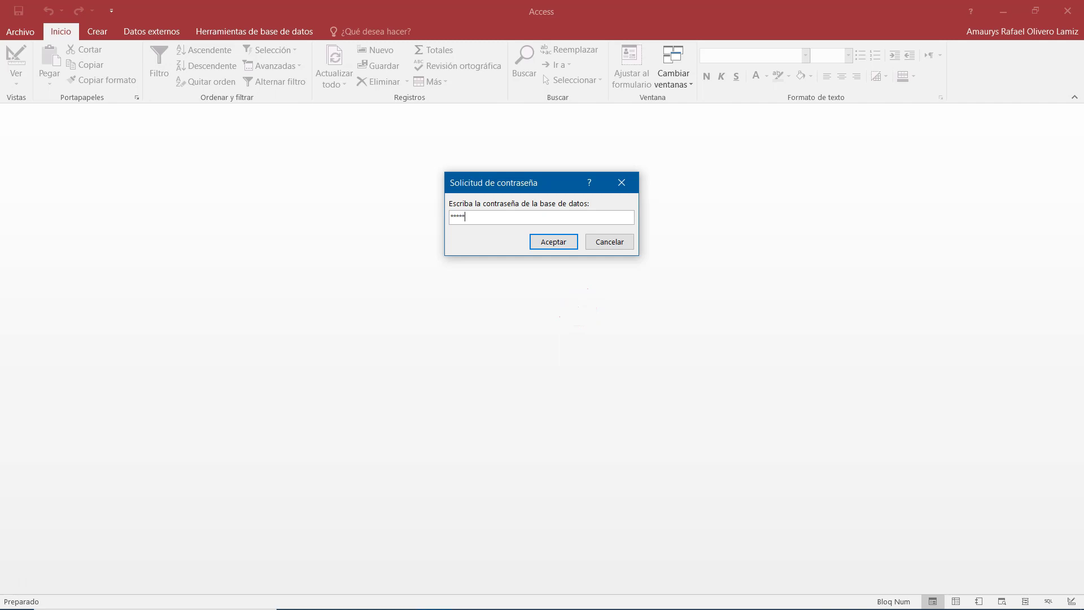
click(554, 243)
click(519, 353)
Enter the correct database password to open AMAURYS.accdb
key(Caps_Lock)
key(Caps_Lock)
key(Return)
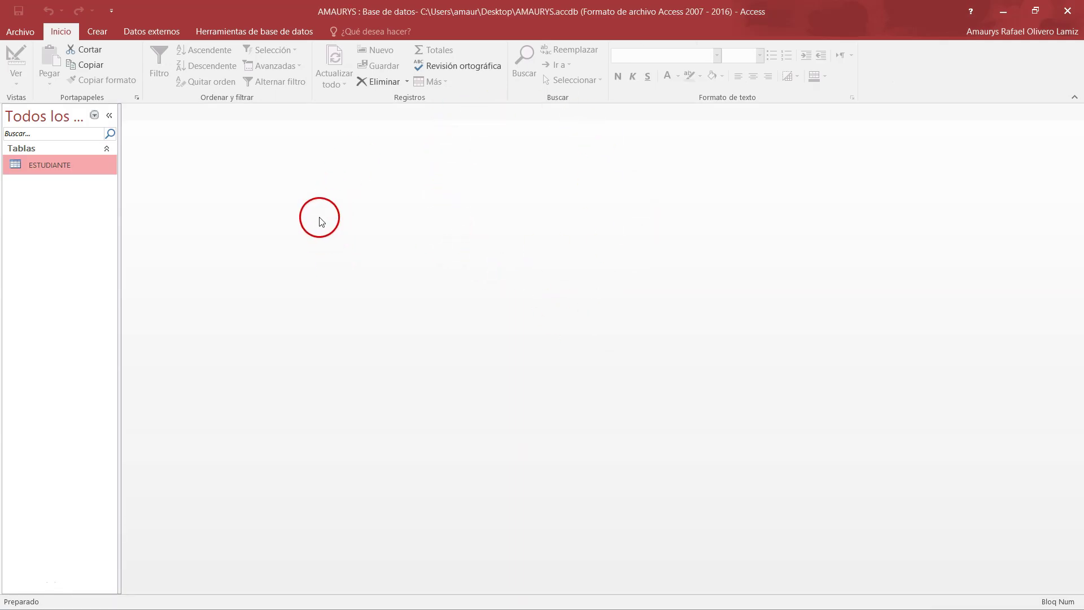
Attempt Decrypt Database on AMAURYS.accdb, acknowledge the exclusive-mode notice, and open Start search
click(22, 29)
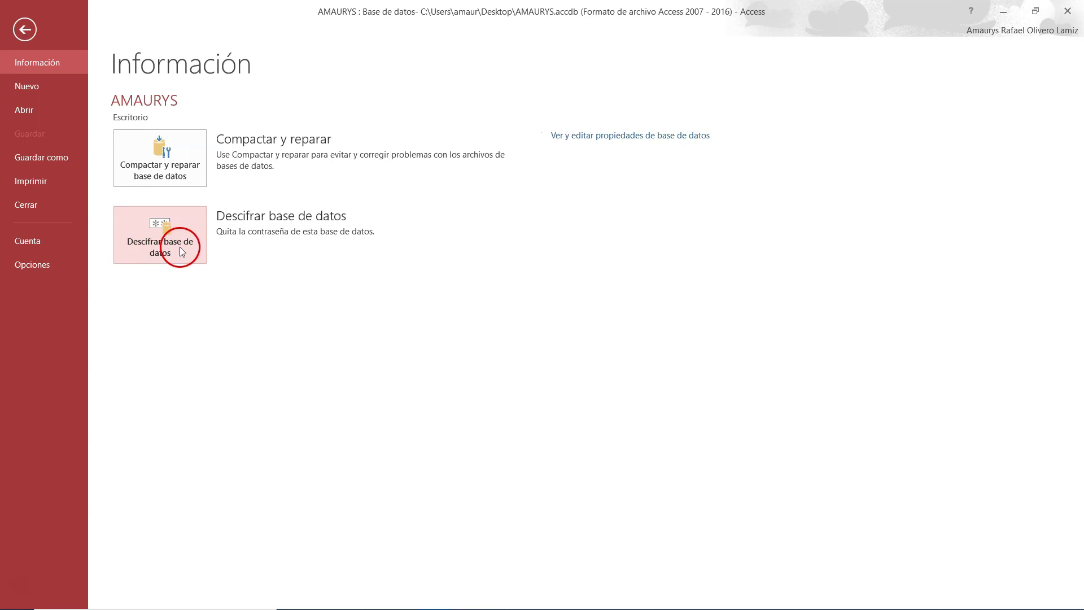
click(178, 249)
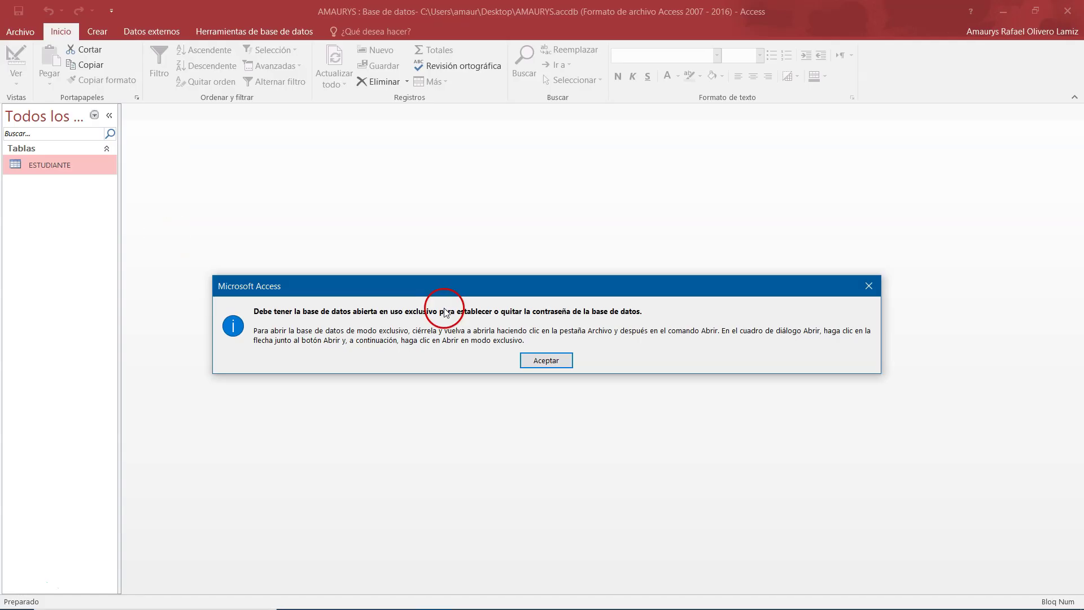
click(182, 236)
click(197, 235)
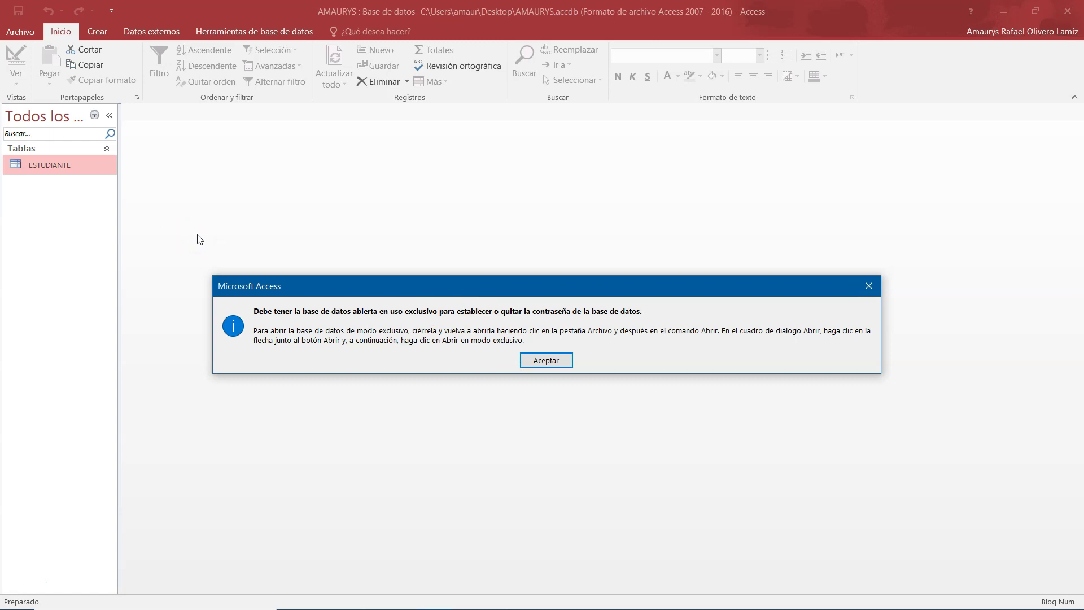
click(450, 123)
click(533, 362)
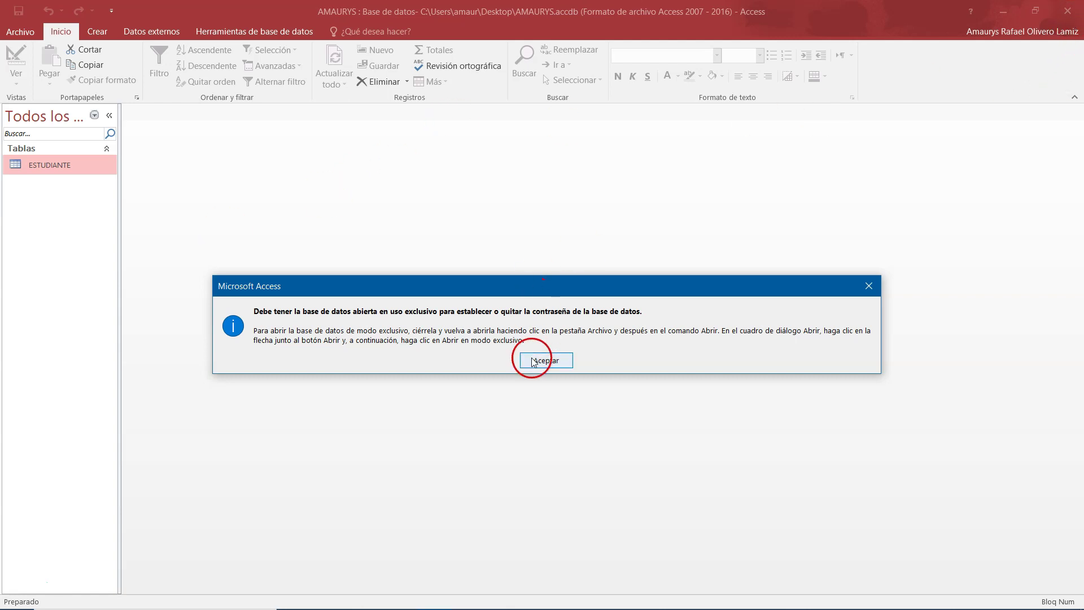
key(super)
Launch Access 2016 and open AMAURYS.accdb from the Desktop in exclusive mode with its password
text(a)
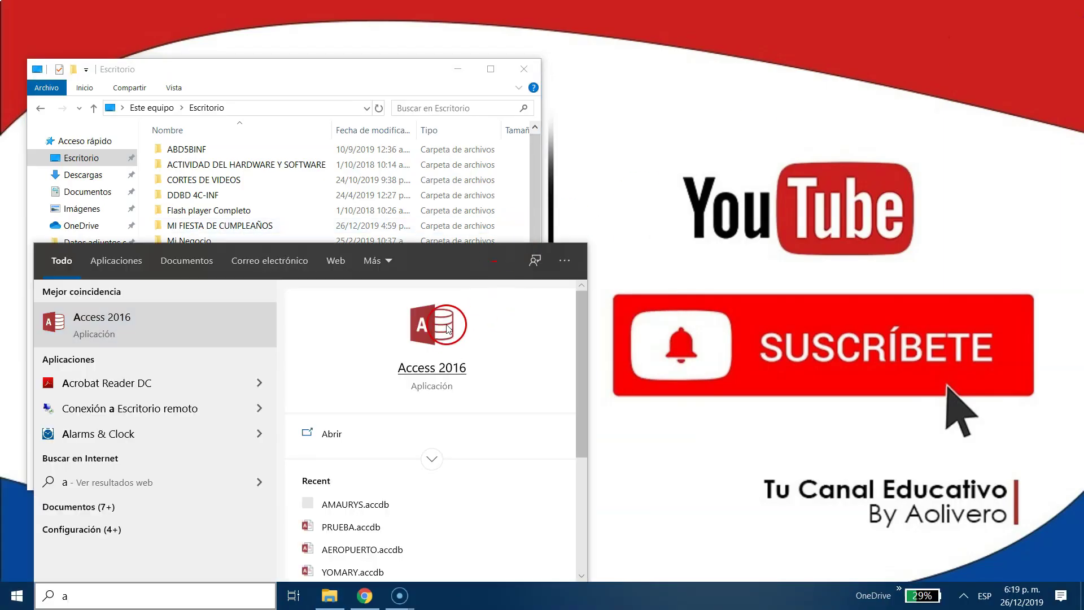
click(447, 329)
click(91, 571)
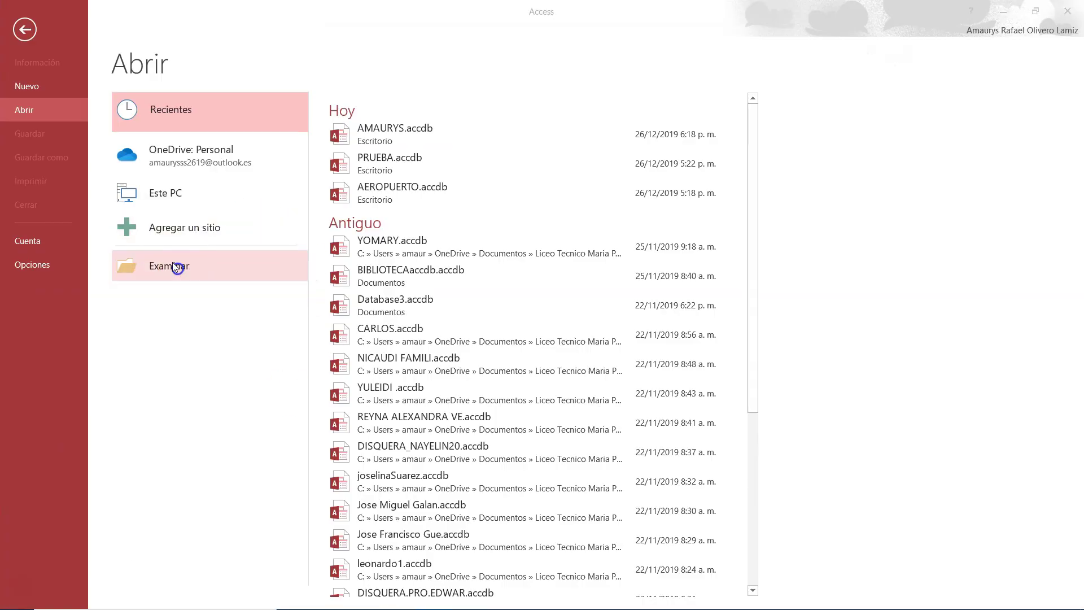
click(176, 267)
scroll(73, 214, up, 5)
click(59, 106)
click(159, 145)
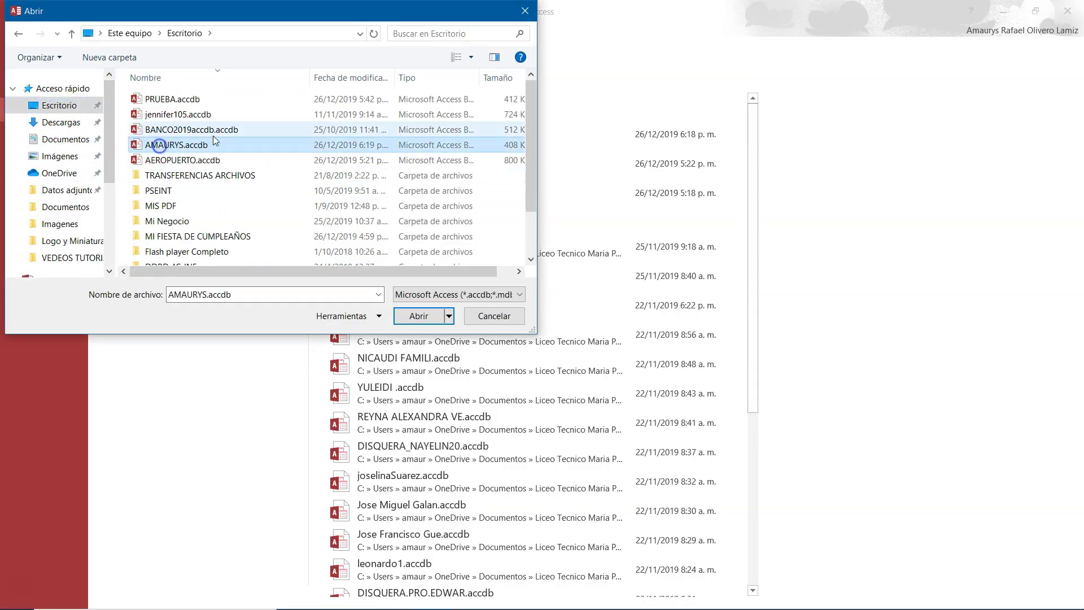
click(449, 315)
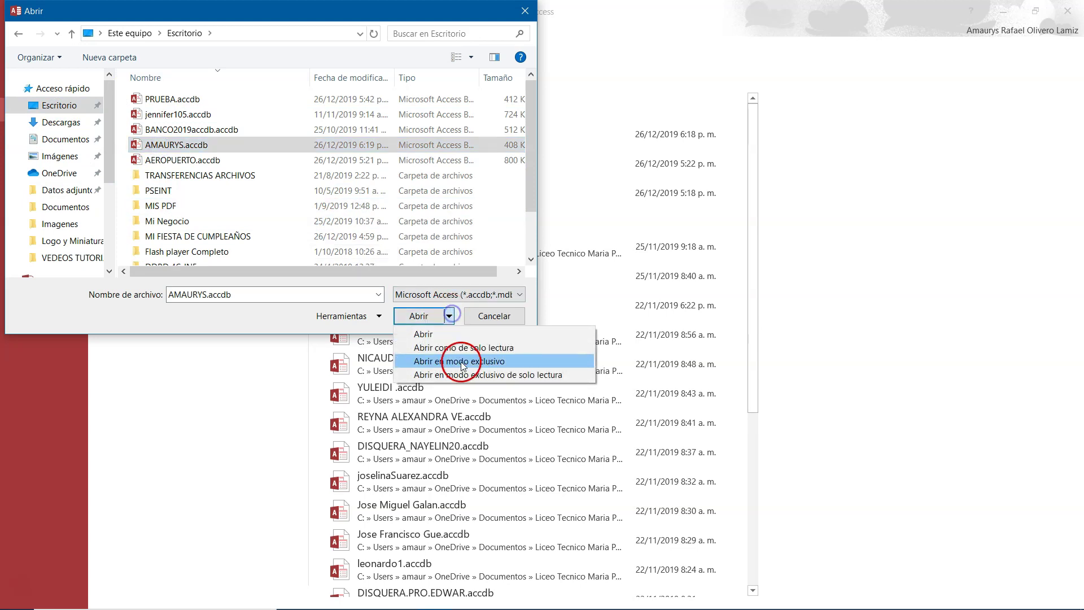
click(463, 362)
text(*)
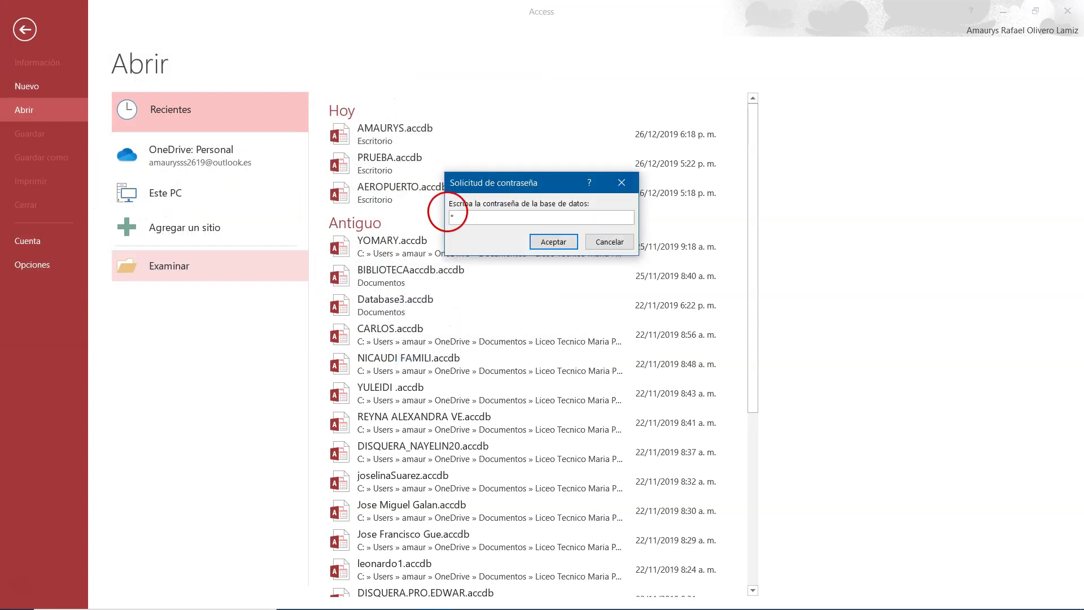
click(546, 241)
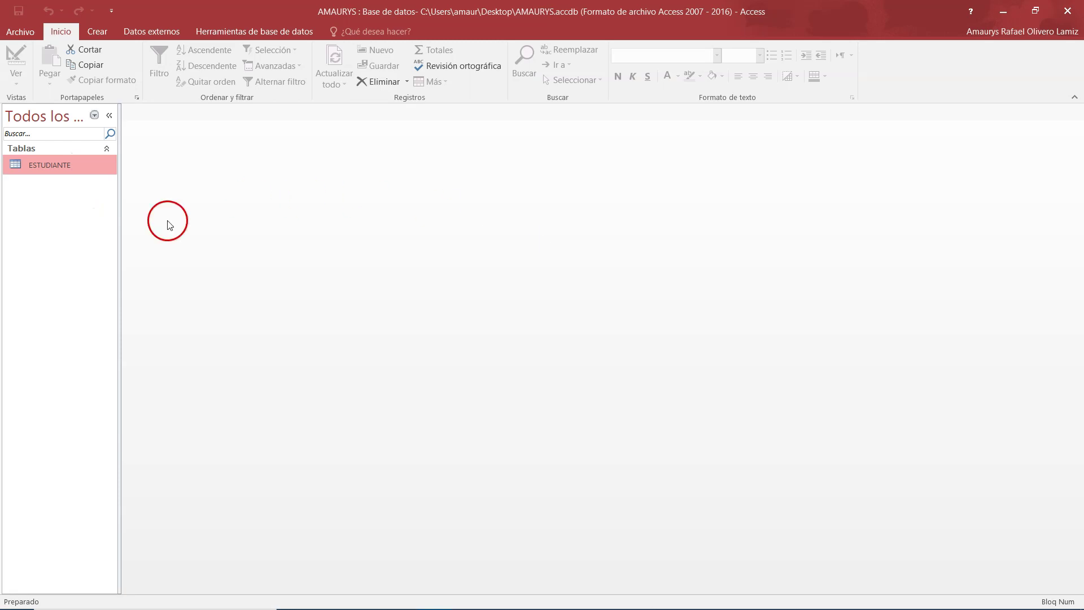
Decrypt the database by entering its current password to remove the encryption
click(21, 30)
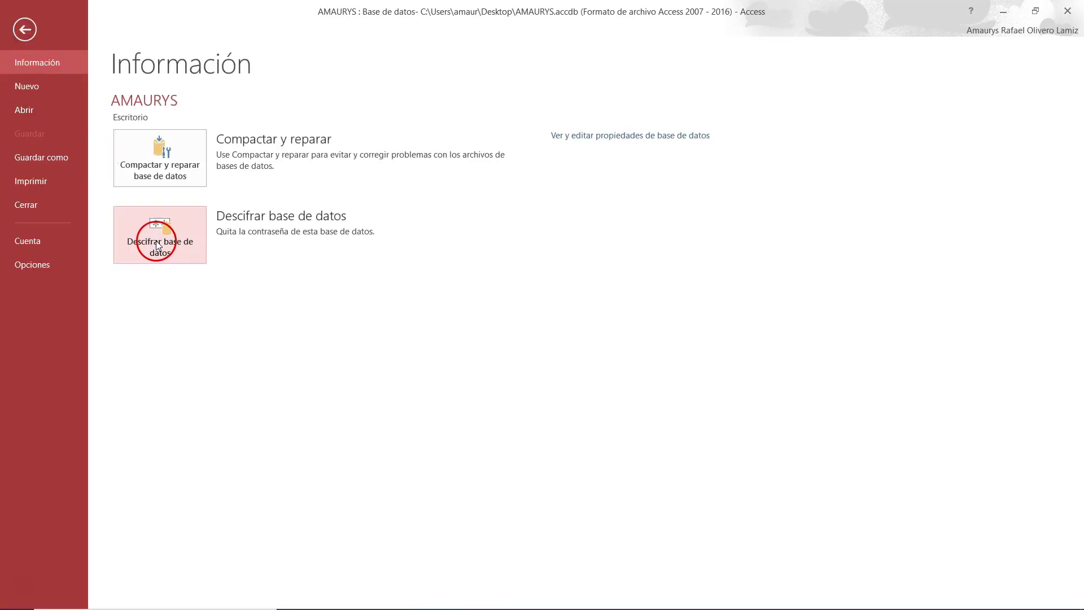
click(156, 240)
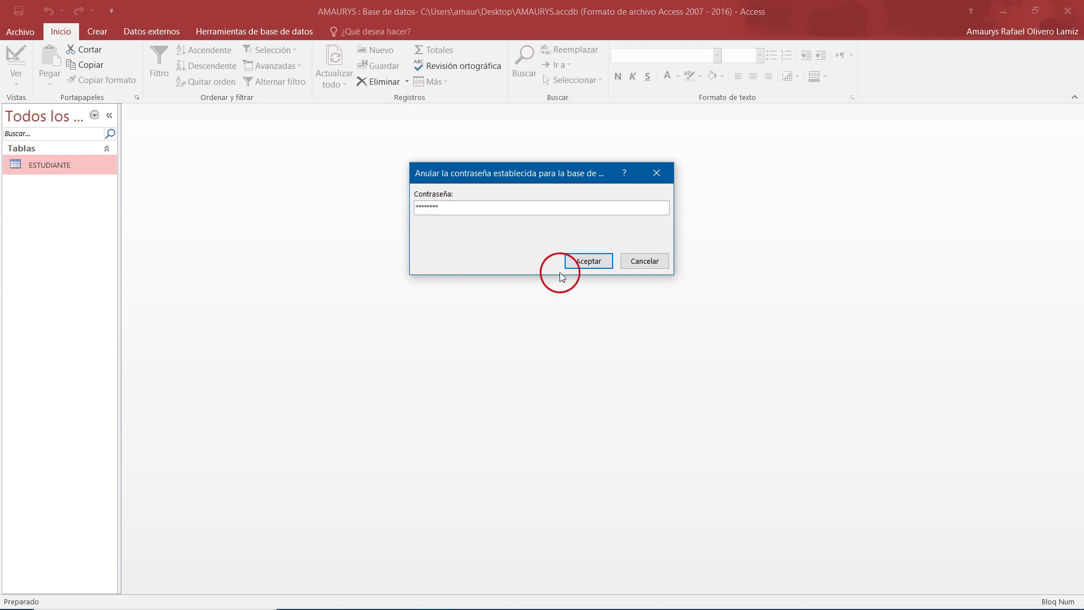
click(587, 261)
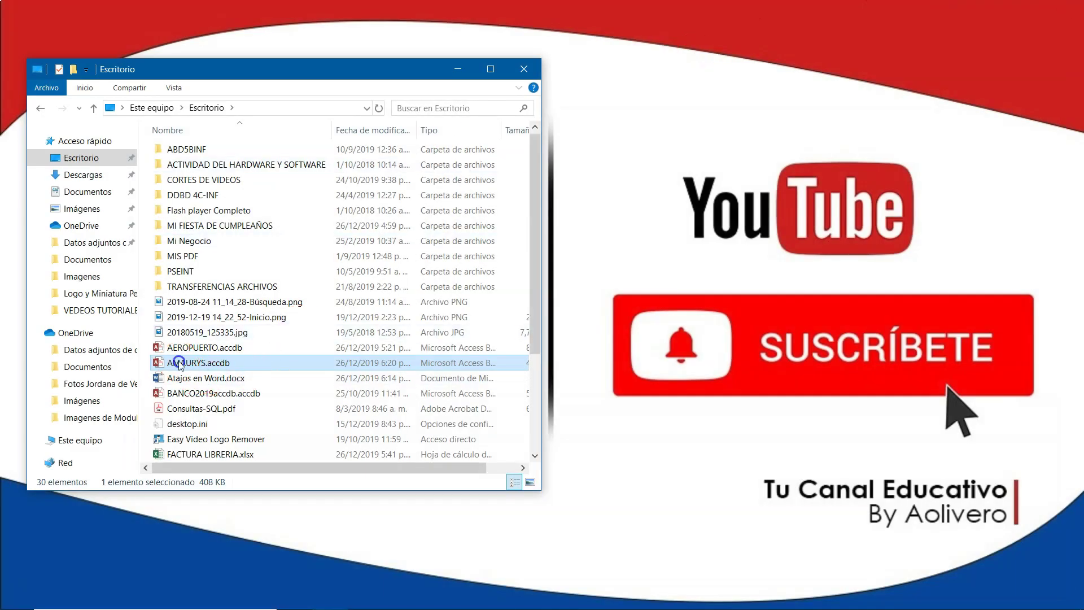
Reopen AMAURYS.accdb from the Desktop folder to confirm no password is requested
double_click(183, 362)
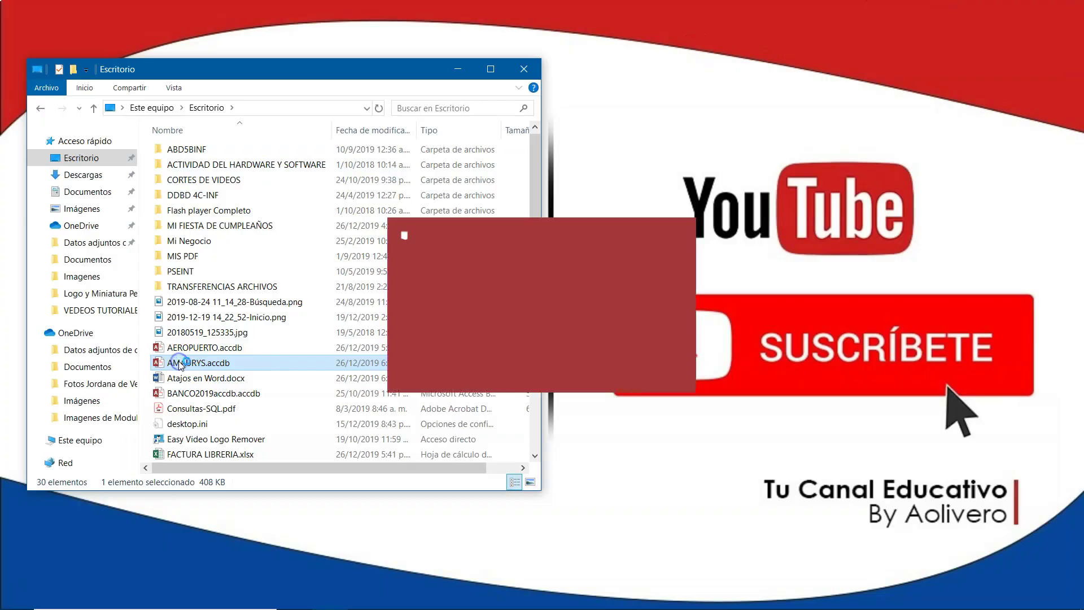